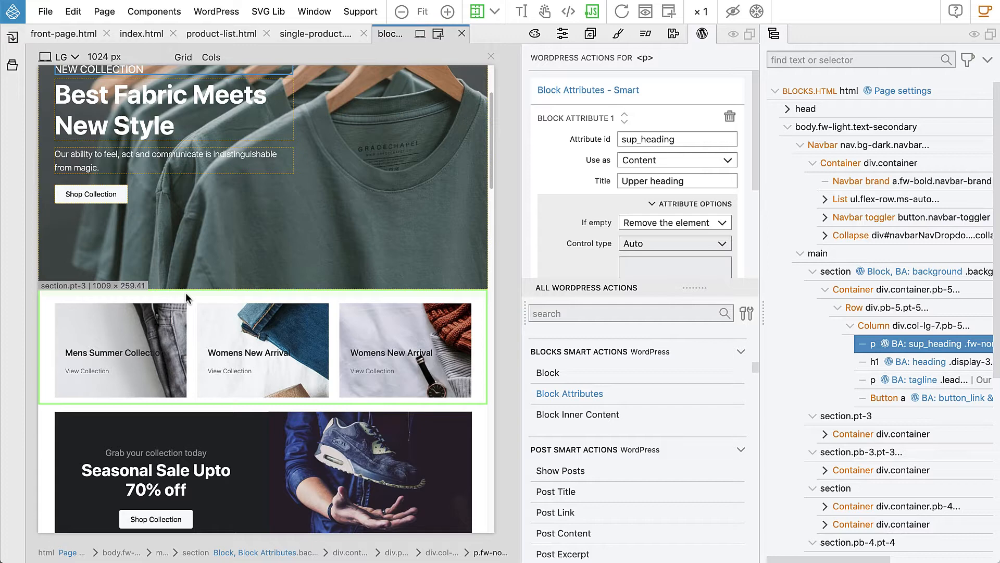
- Select the three-banner section (section.pt-3) below the hero on the canvas
left_click(185, 291)
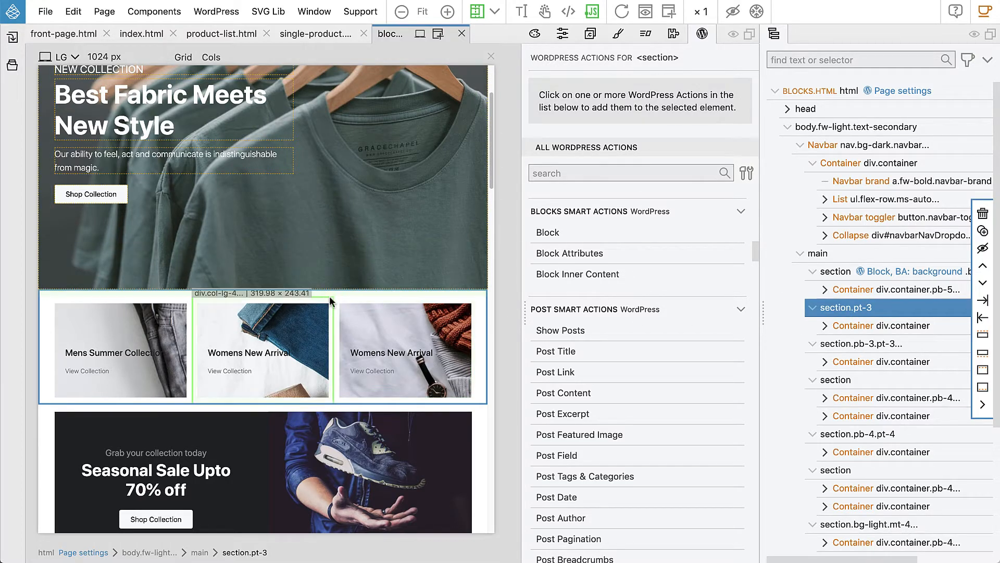
- Add a Block action with id front-small-banners, title 'Front Small Banners', custom category shop
left_click(550, 236)
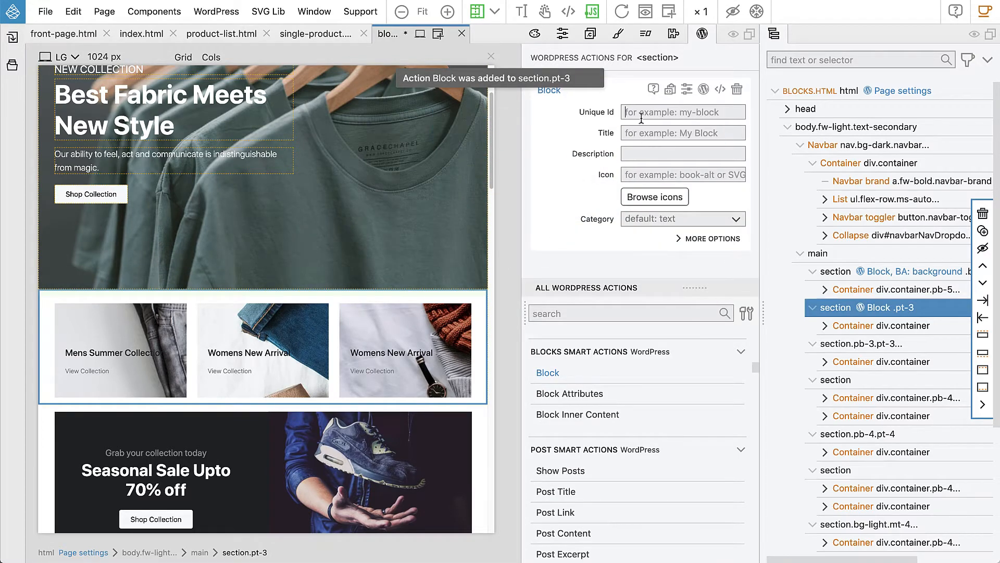
type("fron-")
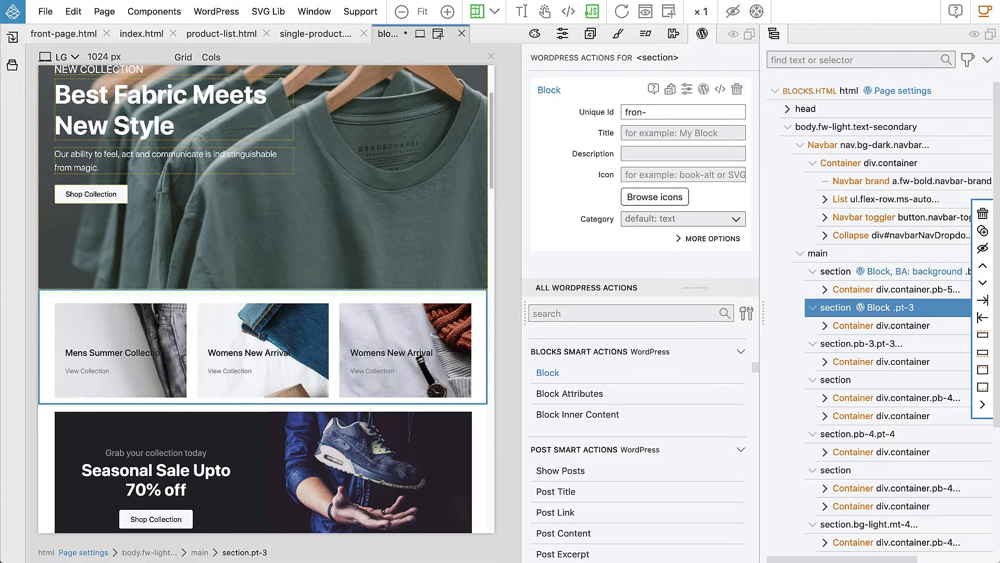
key("BackSpace")
key("BackSpace")
type("nt")
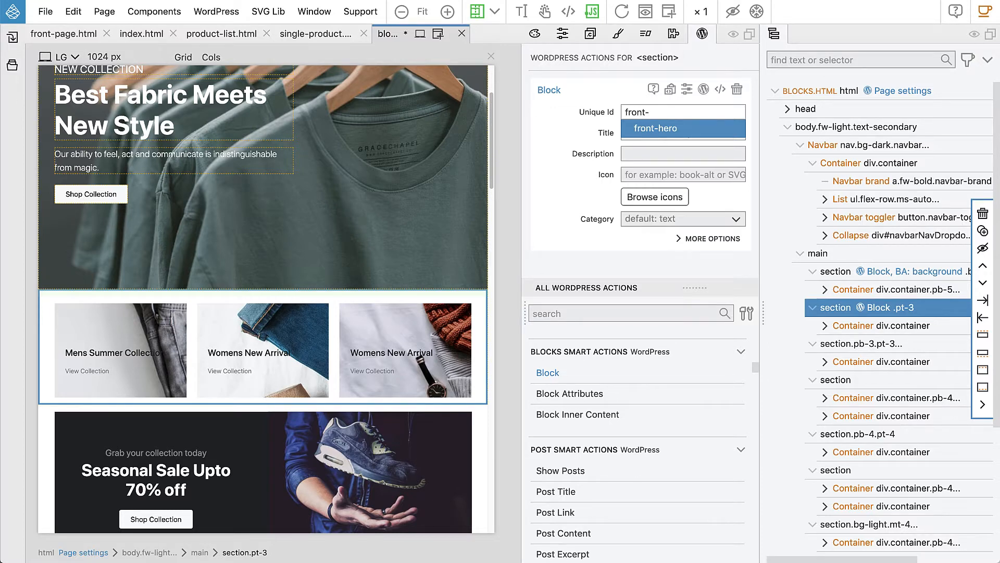
type("-sm")
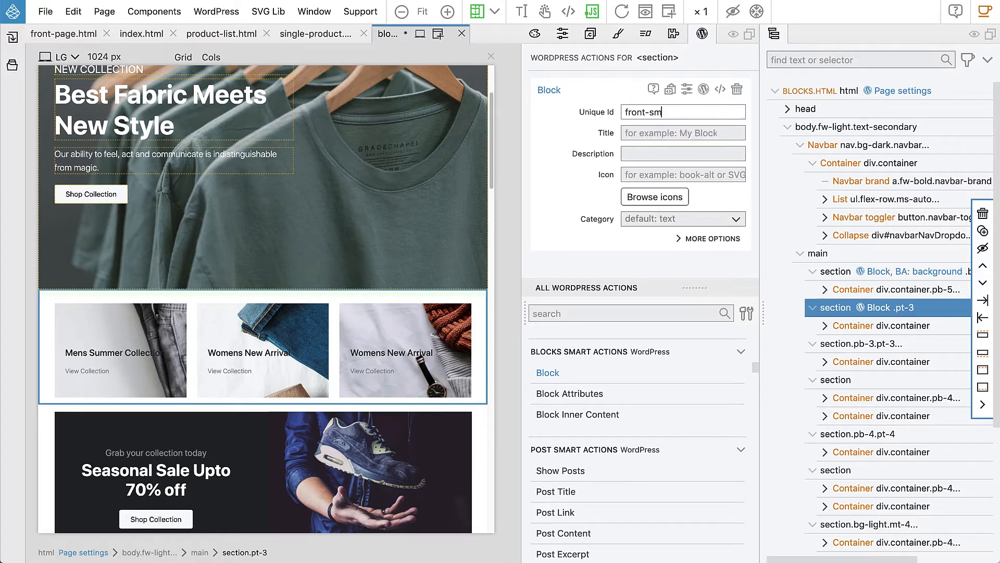
type("all-banners")
left_click(662, 129)
type("Fron")
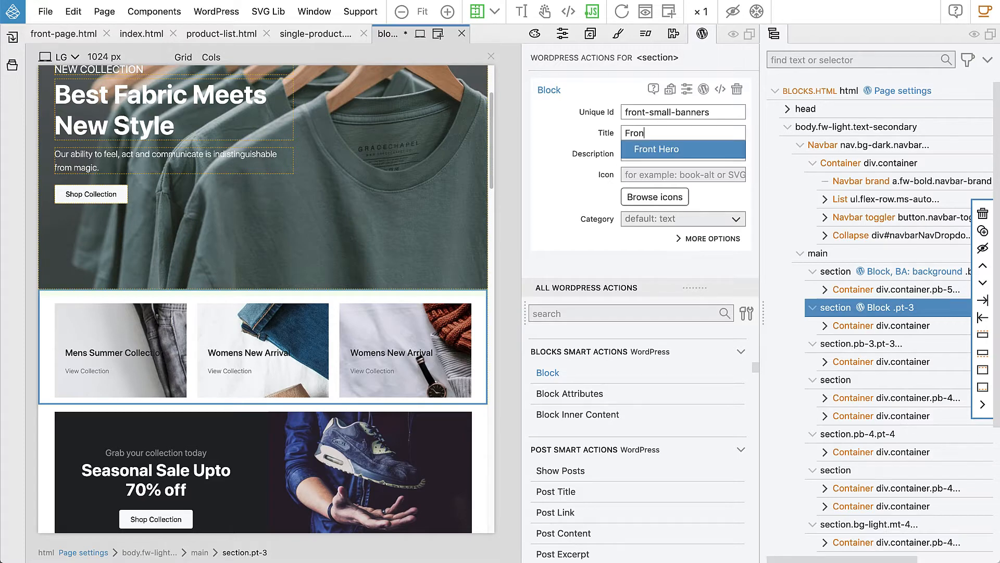
type("t Small")
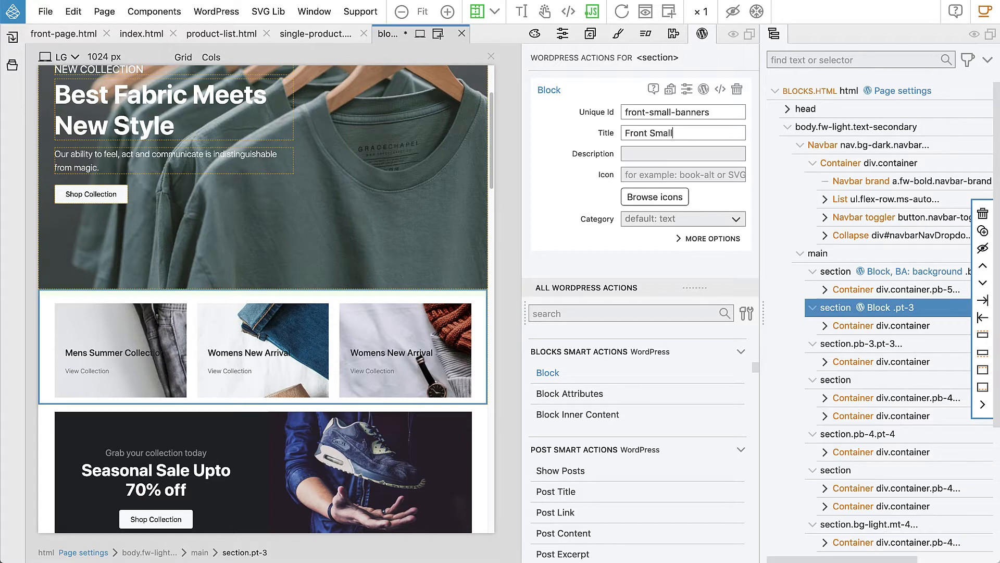
type(" Banners")
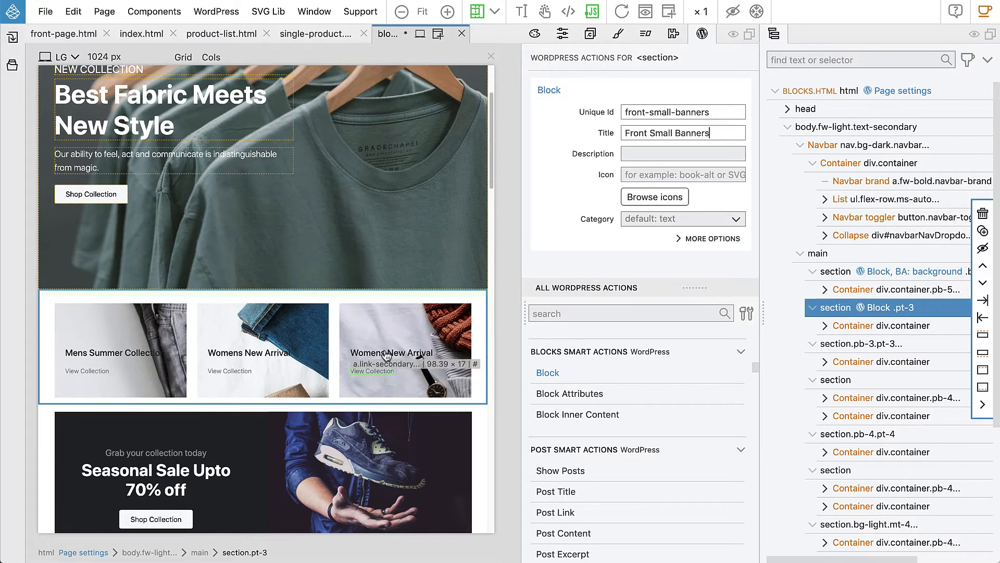
left_click(655, 219)
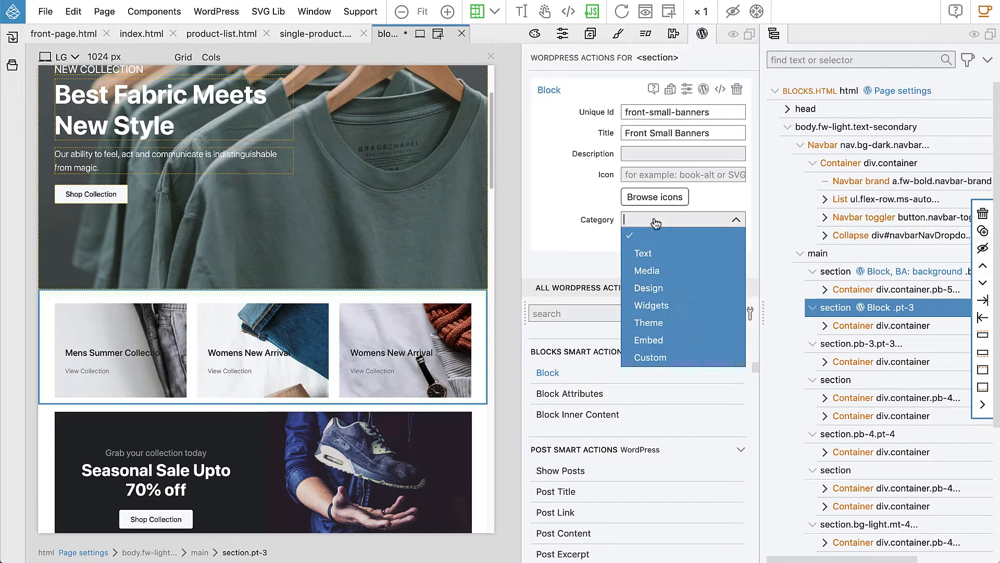
left_click(663, 358)
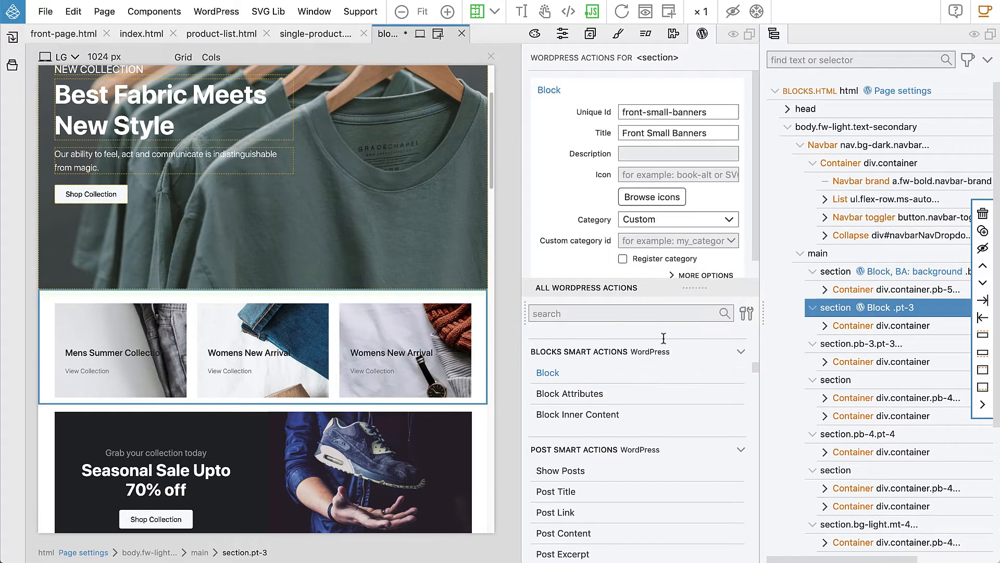
left_click(637, 245)
left_click(640, 272)
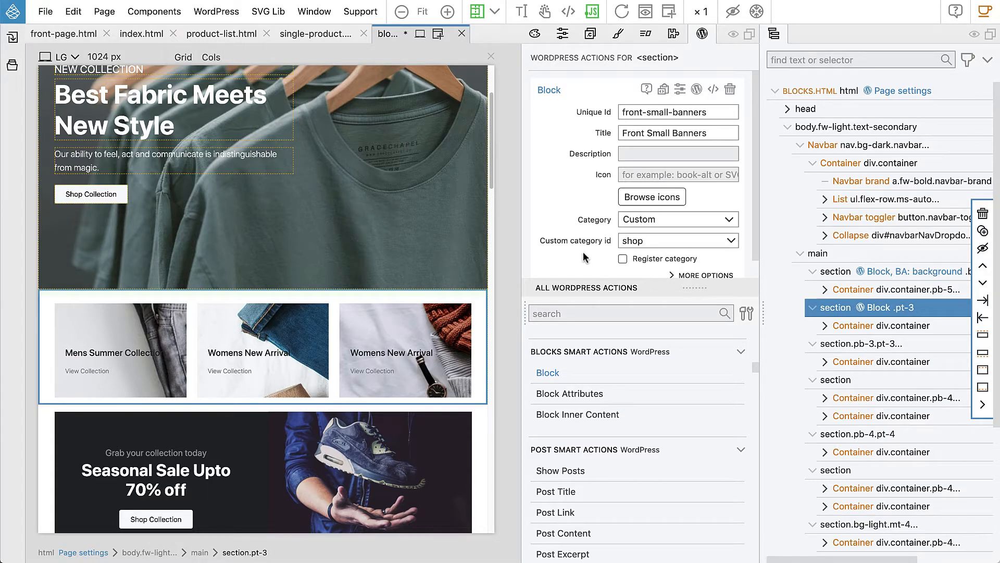
- Expand the section's container in the tree and select the row holding the banners
left_click(826, 326)
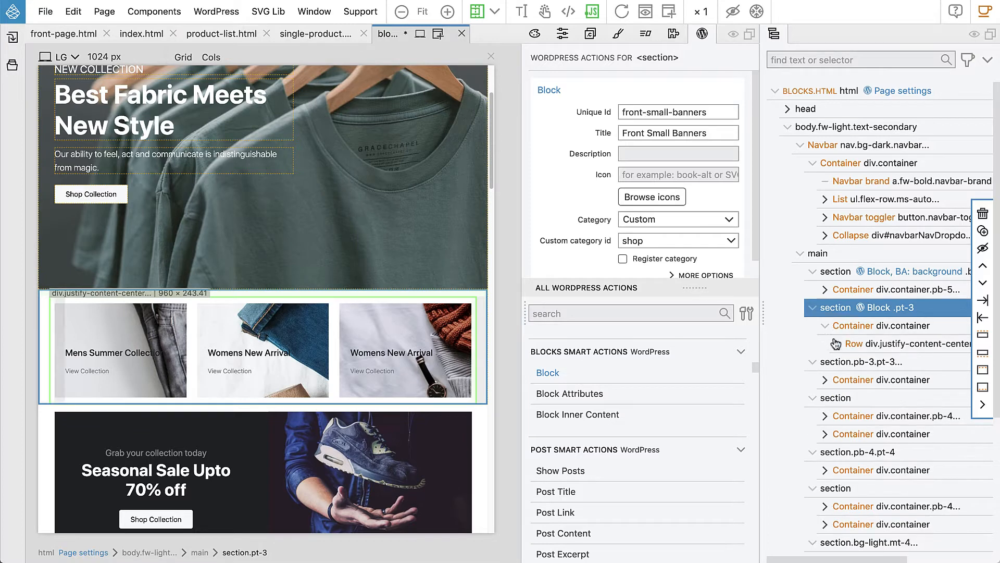
left_click(838, 345)
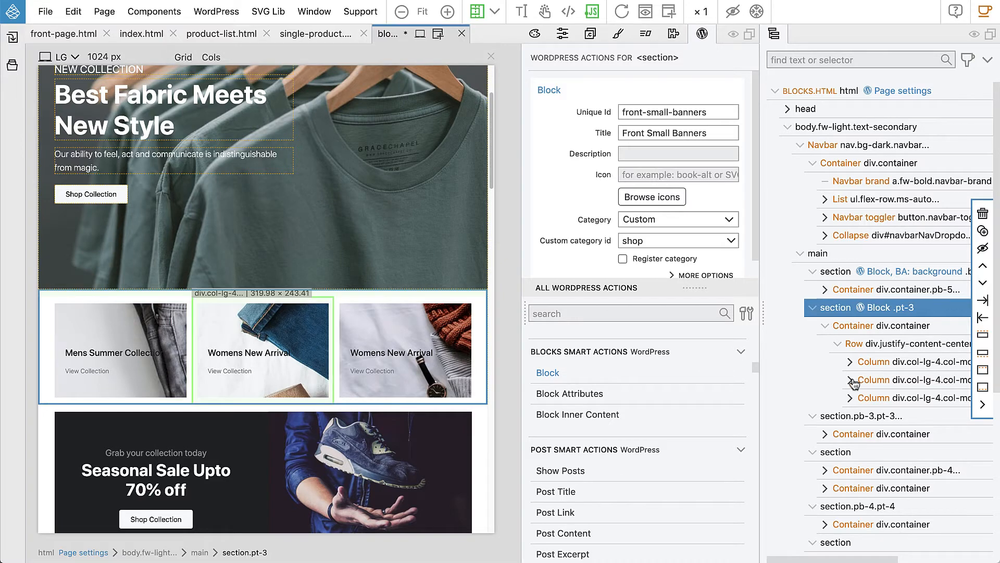
left_click(873, 344)
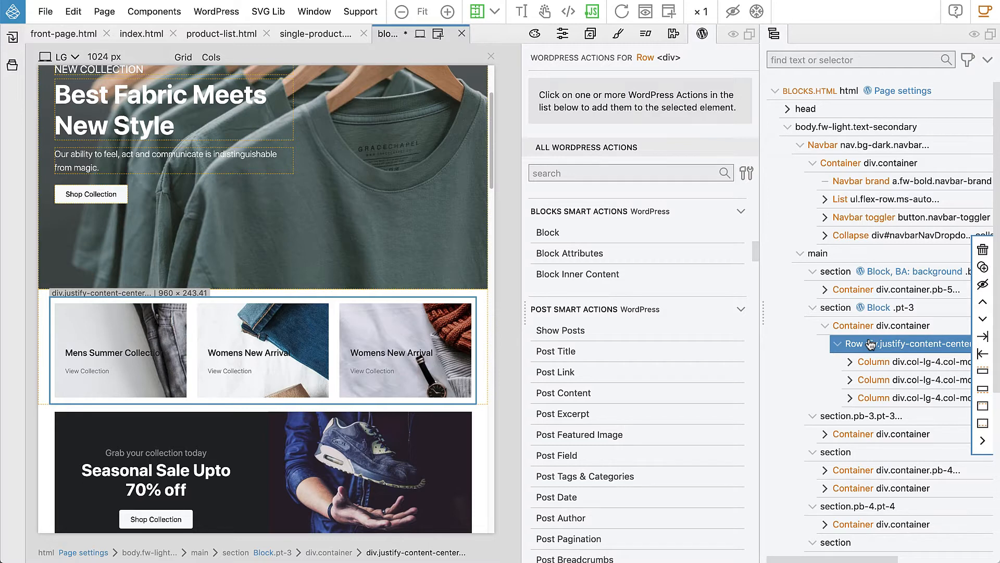
- Give the row Block Inner Content allowing only front-small-banner blocks, oriented Horizontal
left_click(594, 274)
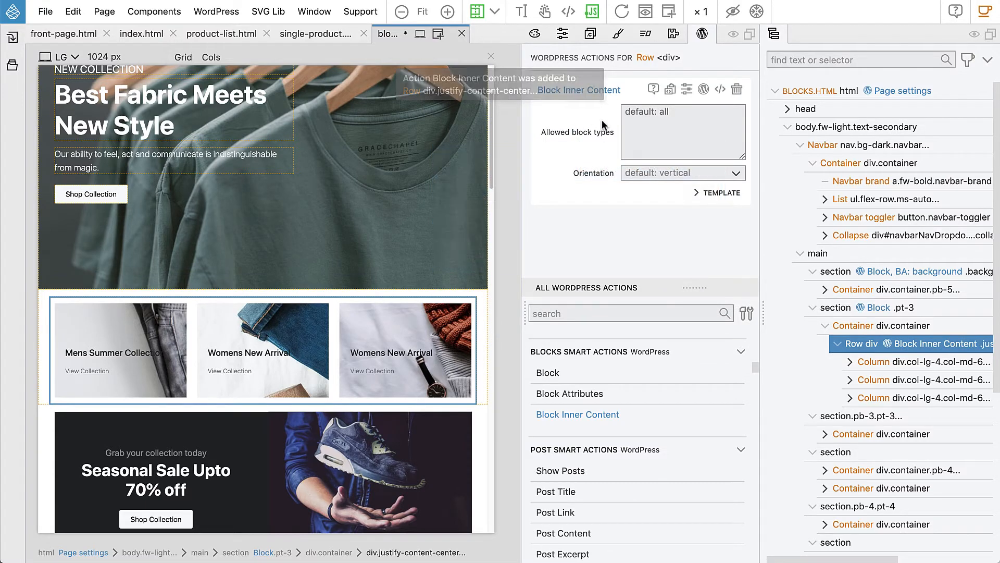
mouse_move(586, 129)
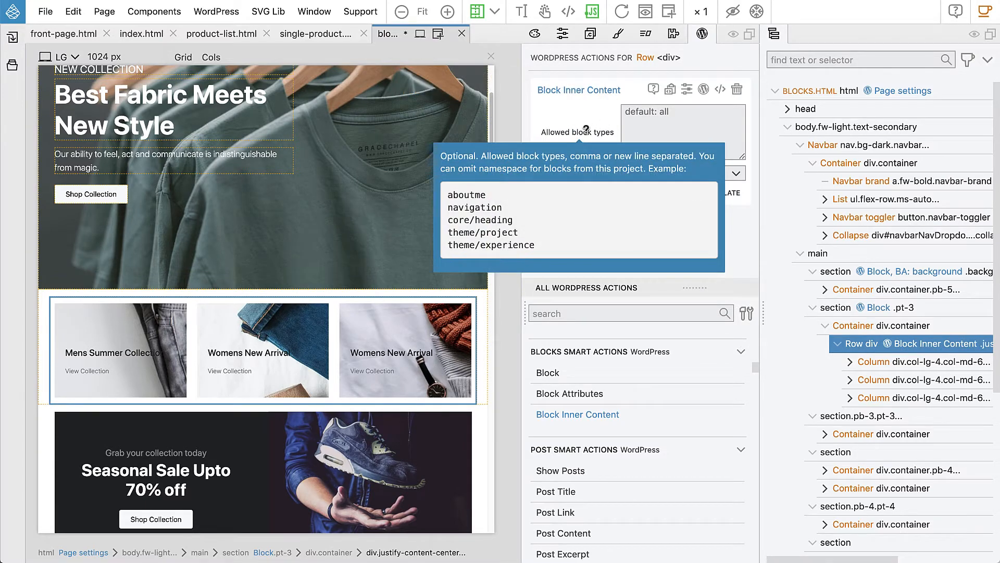
left_click(641, 120)
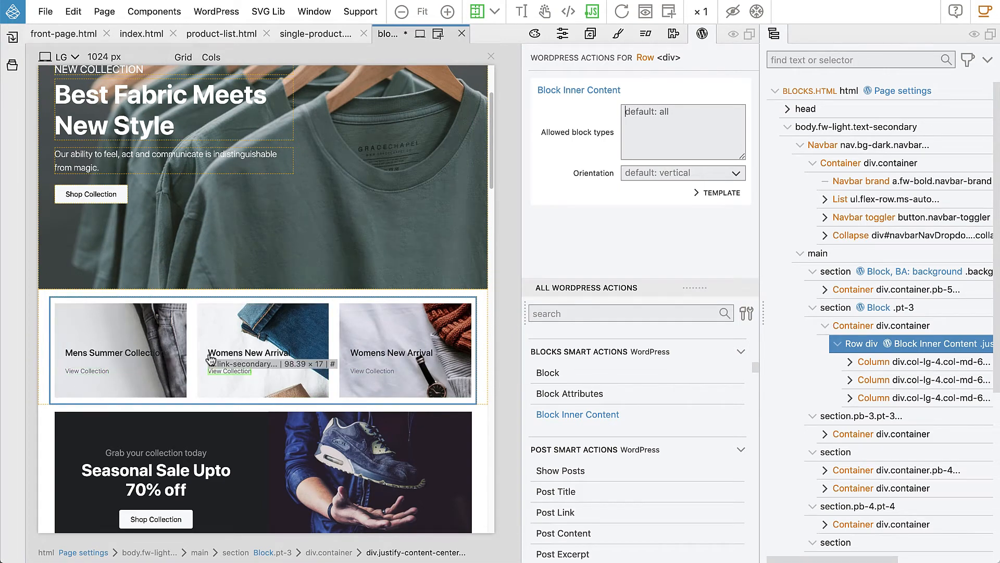
left_click(643, 120)
type("front")
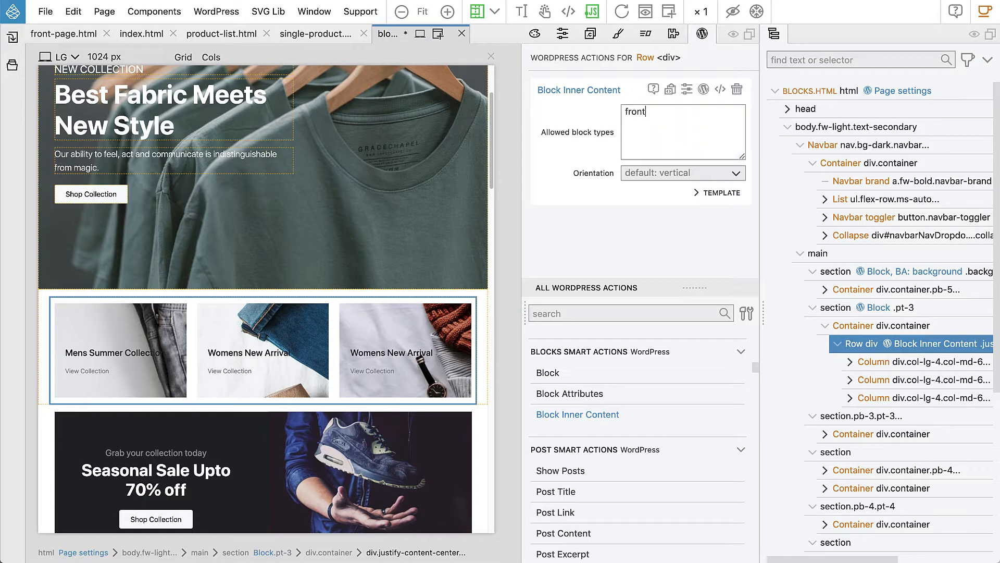
type("-small-banner")
left_click(663, 176)
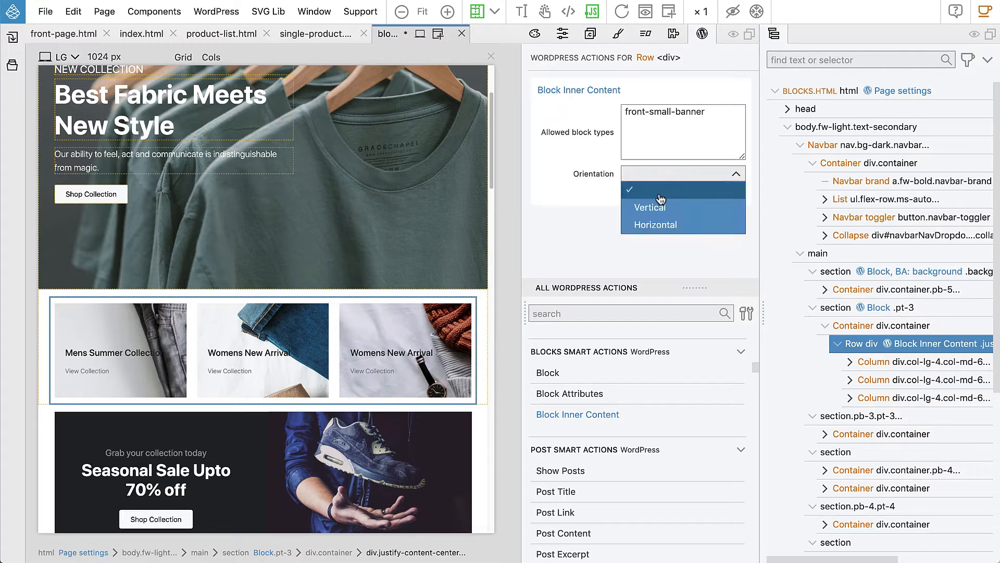
left_click(667, 224)
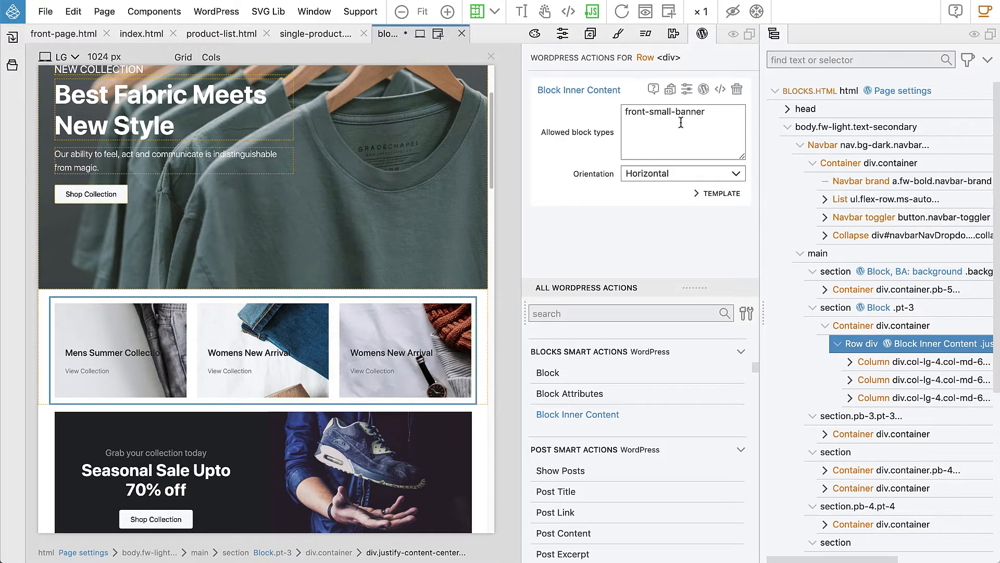
left_click_drag(709, 112, 622, 112)
key("super+c")
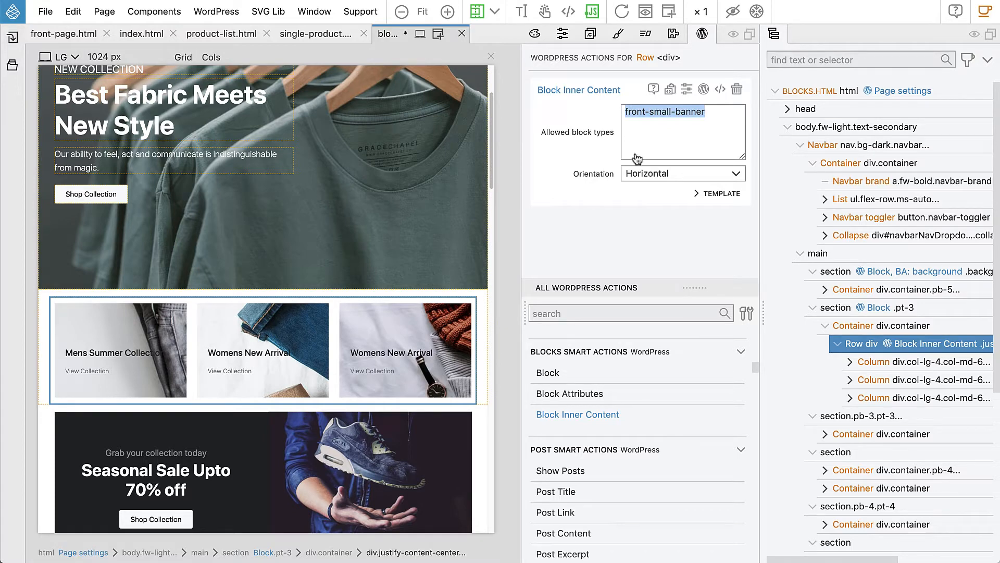
left_click(882, 364)
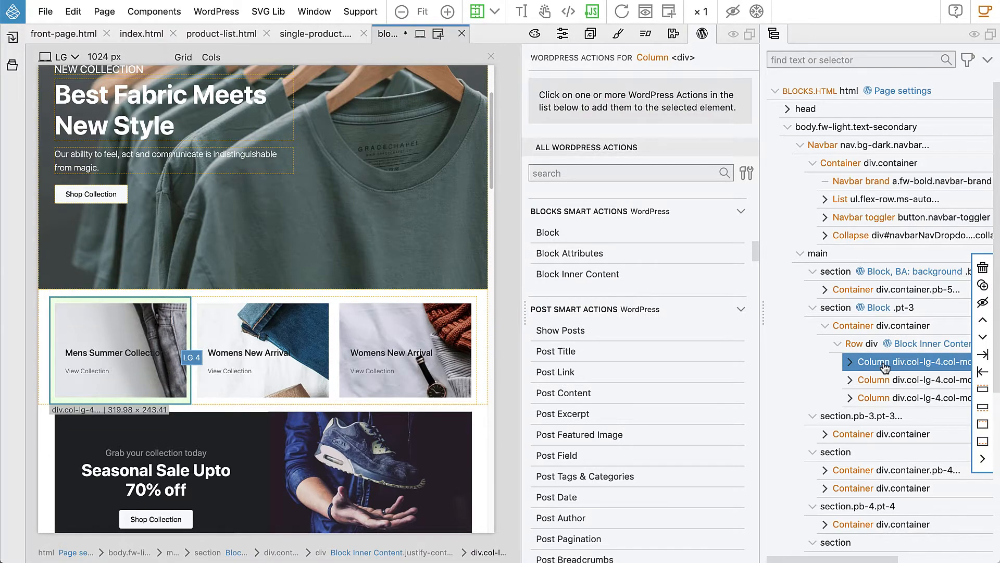
- Make the first banner column a block with id front-small-banner and title 'Front Small Banner'
left_click(552, 233)
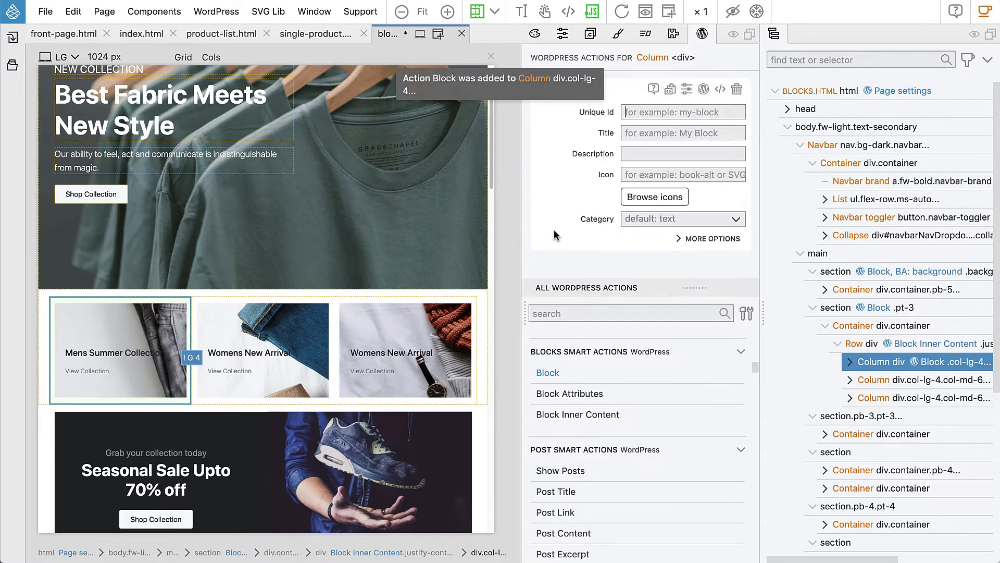
key("super+v")
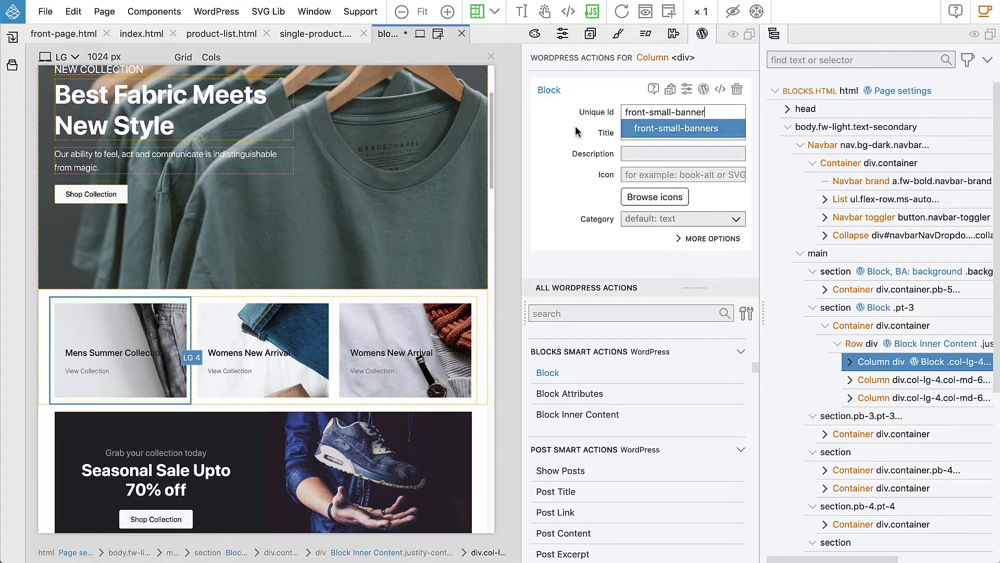
key("Tab")
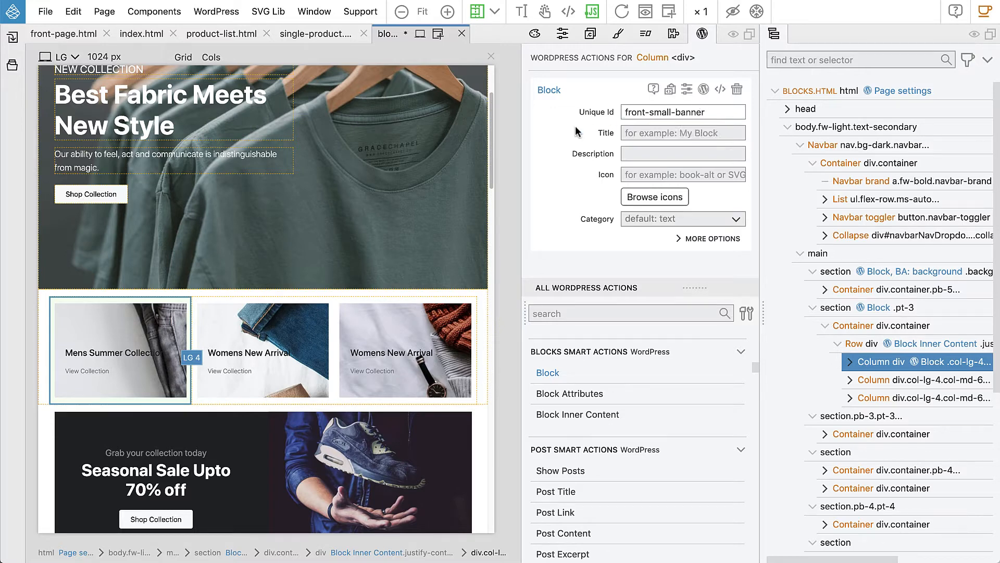
left_click(657, 132)
type("Front")
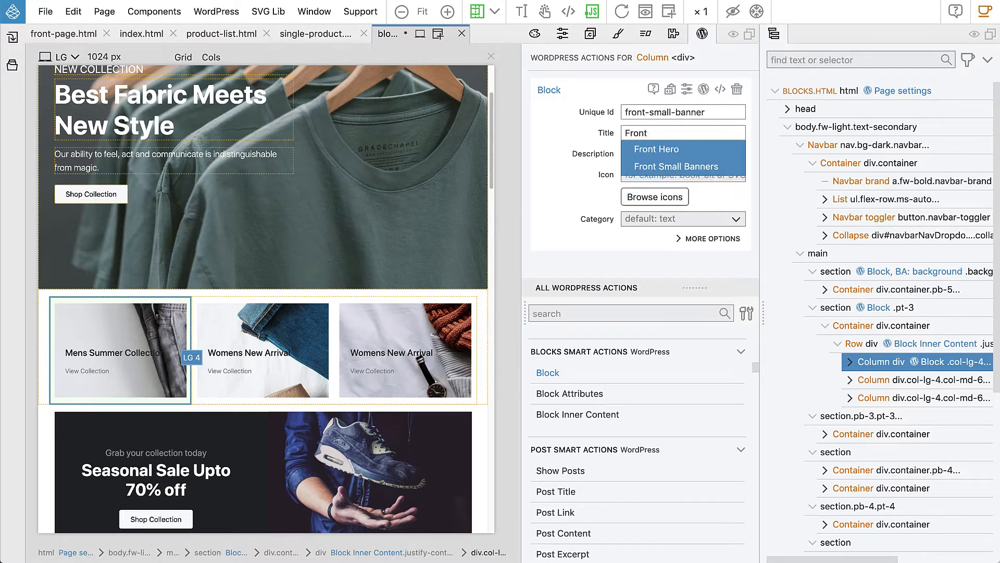
type(" Small Banner")
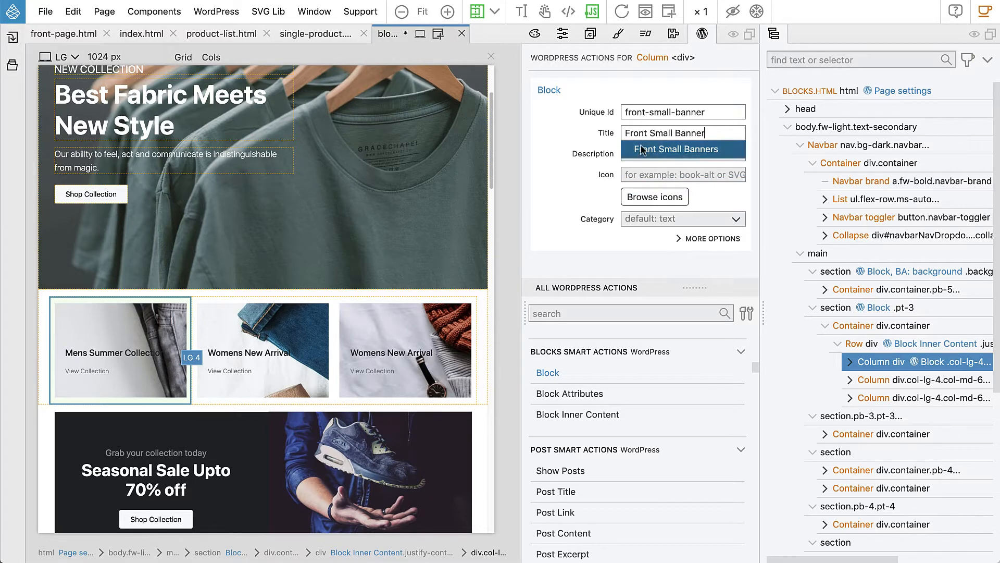
key("Tab")
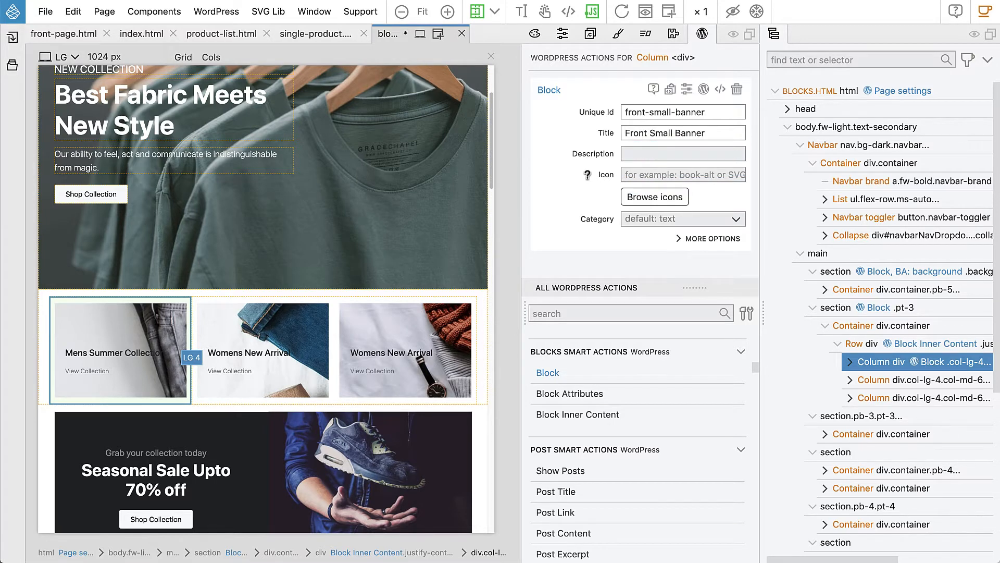
- Put the column block in custom category shop and set its Parents to front-small-banners
left_click(638, 221)
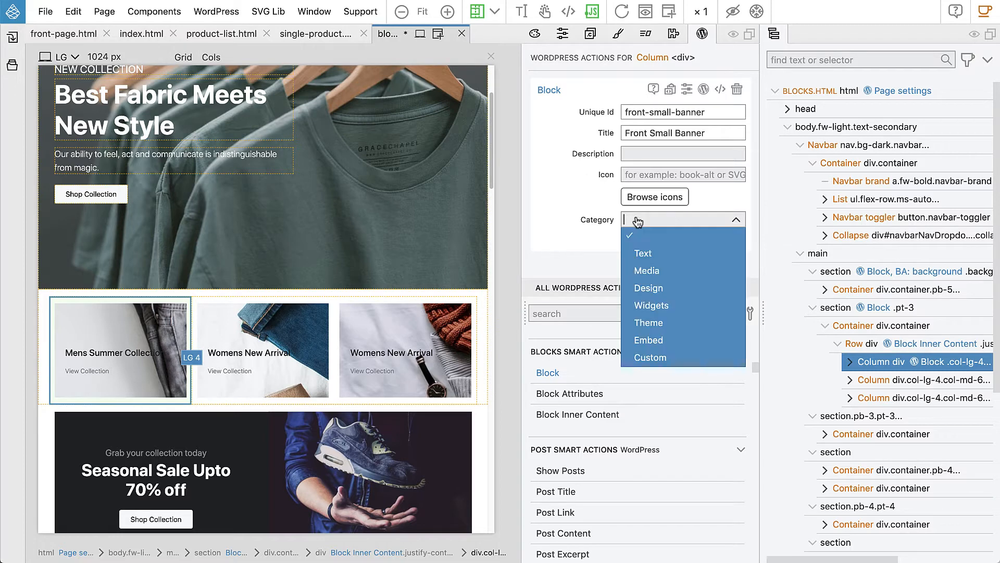
left_click(660, 357)
left_click(658, 244)
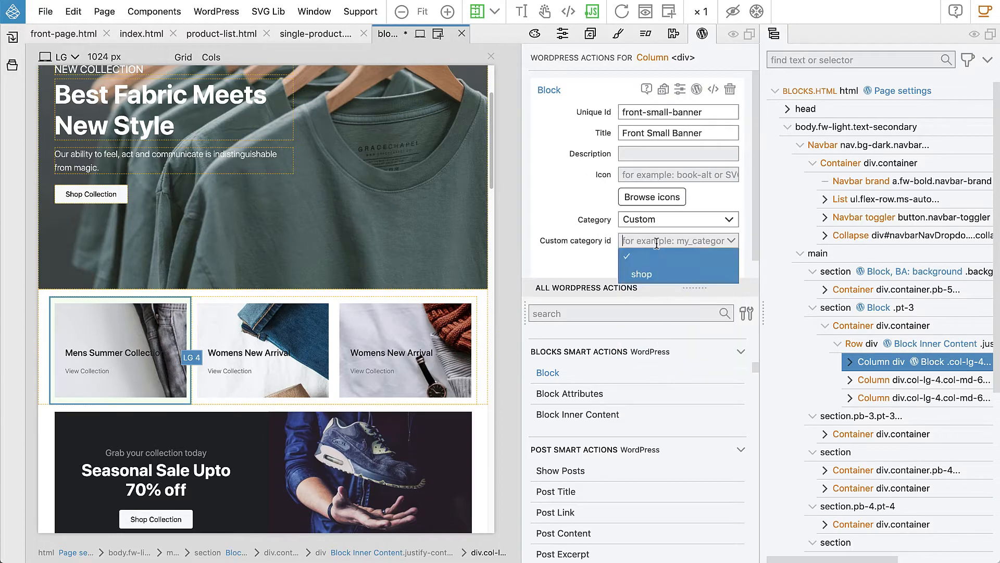
left_click(651, 271)
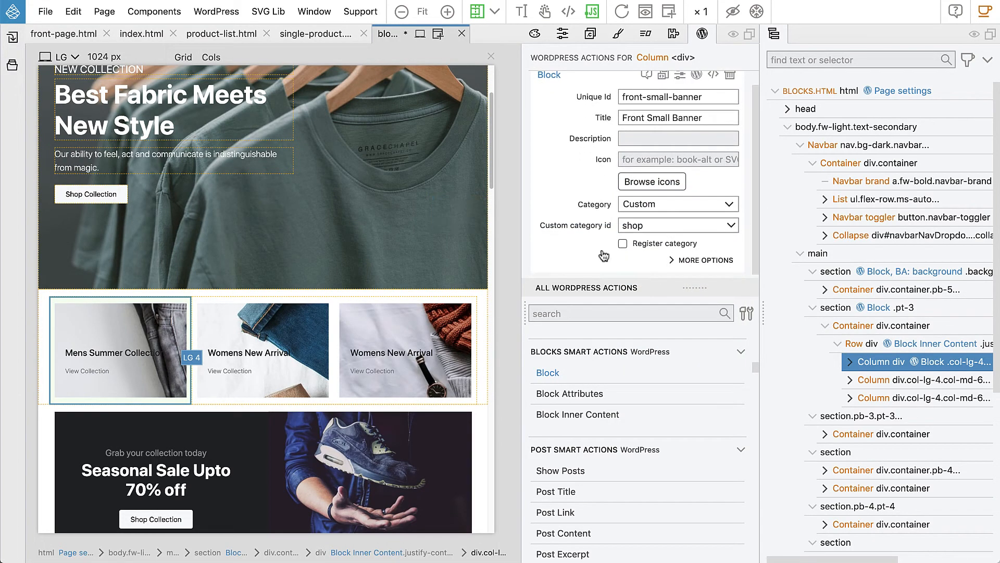
left_click(695, 262)
scroll(622, 224, "down", 5)
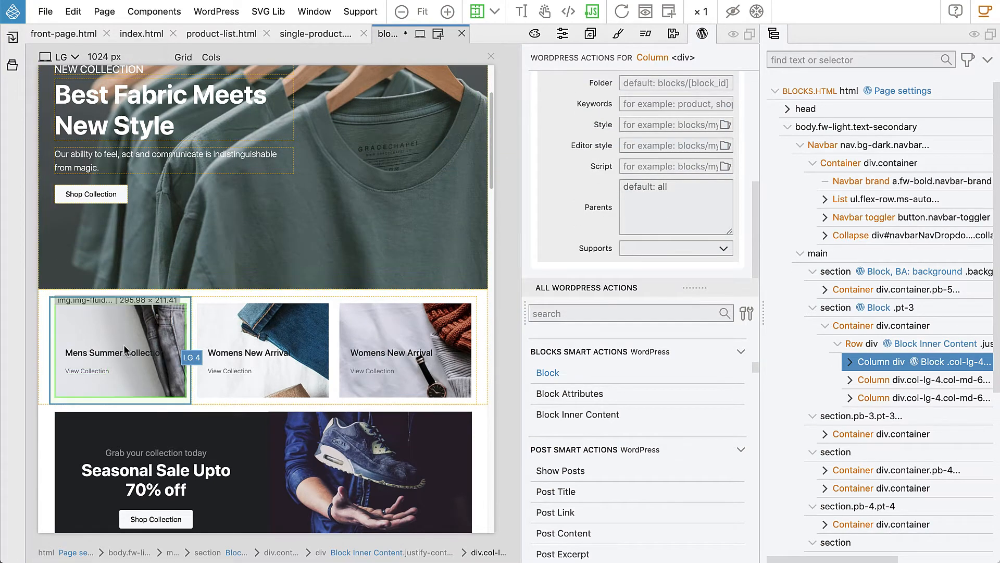
left_click(660, 191)
type("front-small-banner")
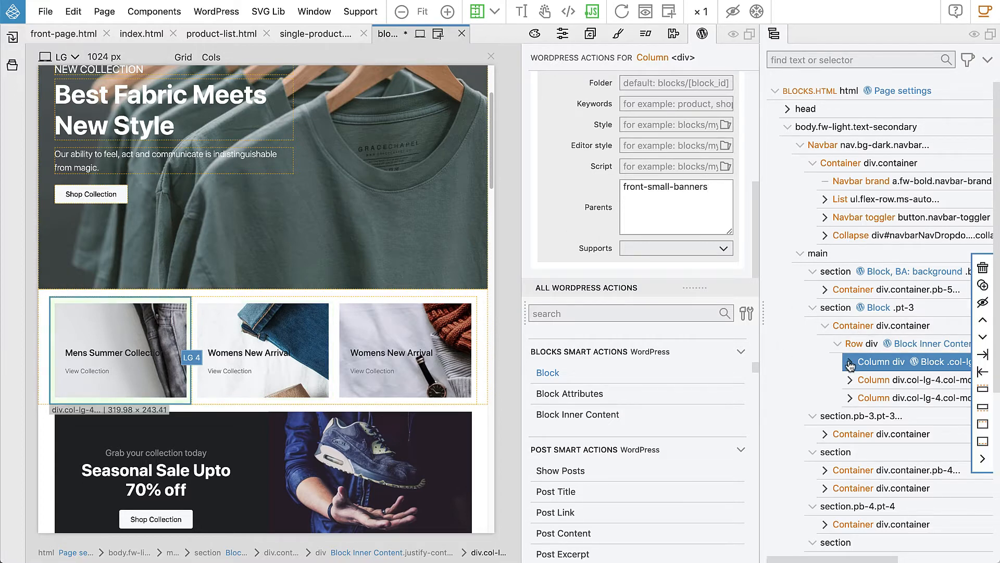
- Select the second and third banner columns in the tree and apply Don't Export to both
left_click(872, 382)
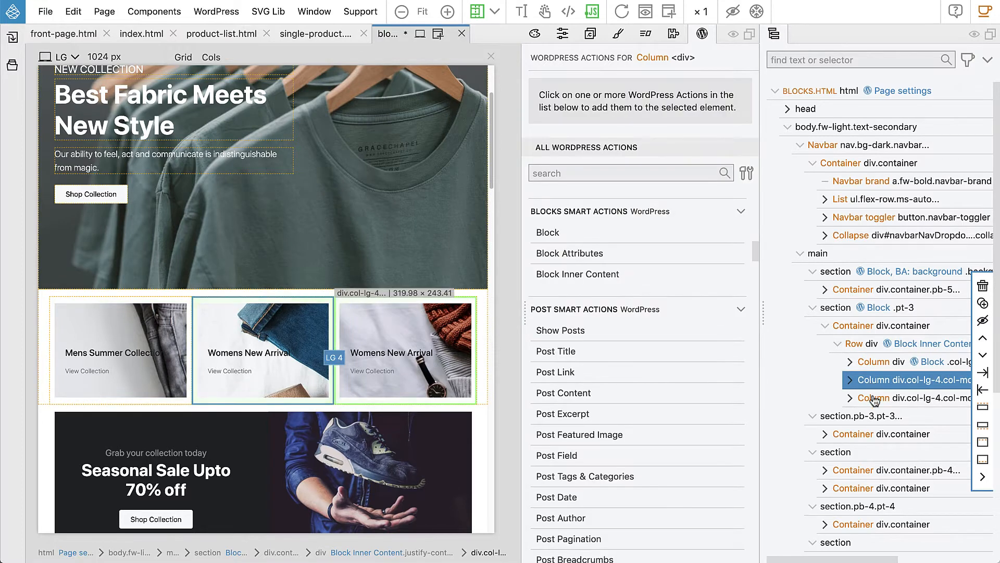
left_click(872, 398, "shift")
scroll(617, 371, "down", 10)
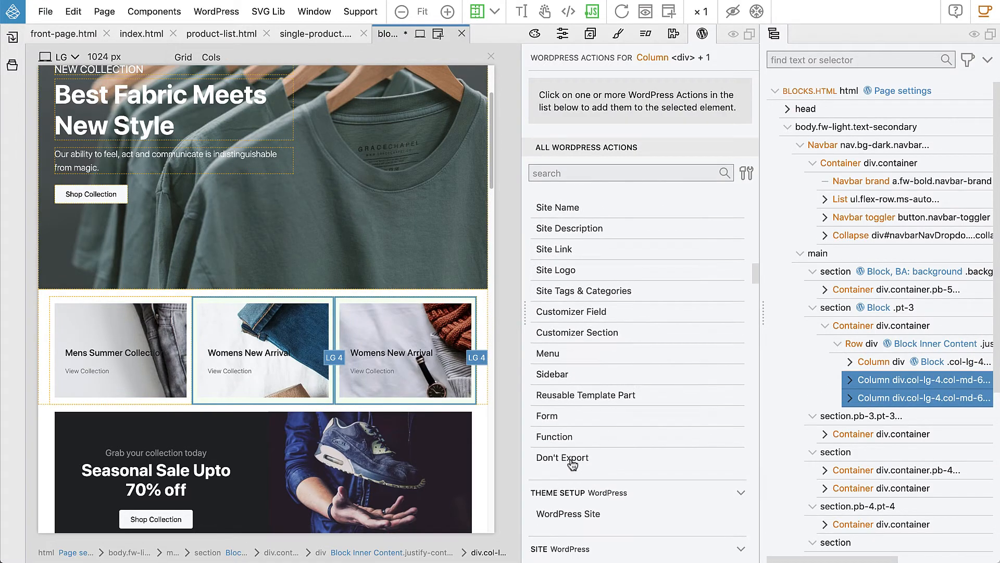
left_click(571, 461)
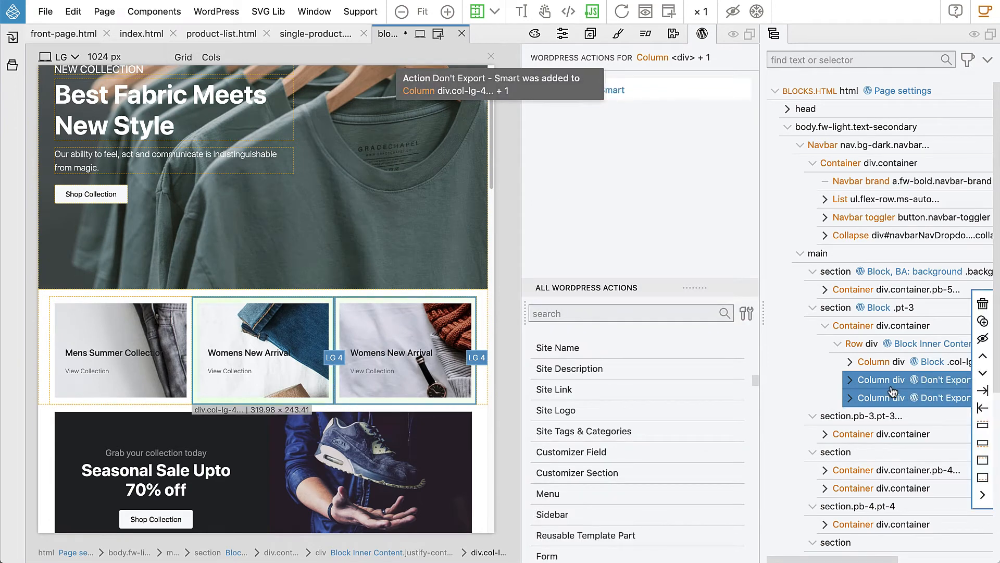
- Expand the first banner column in the tree and select its image
left_click(874, 364)
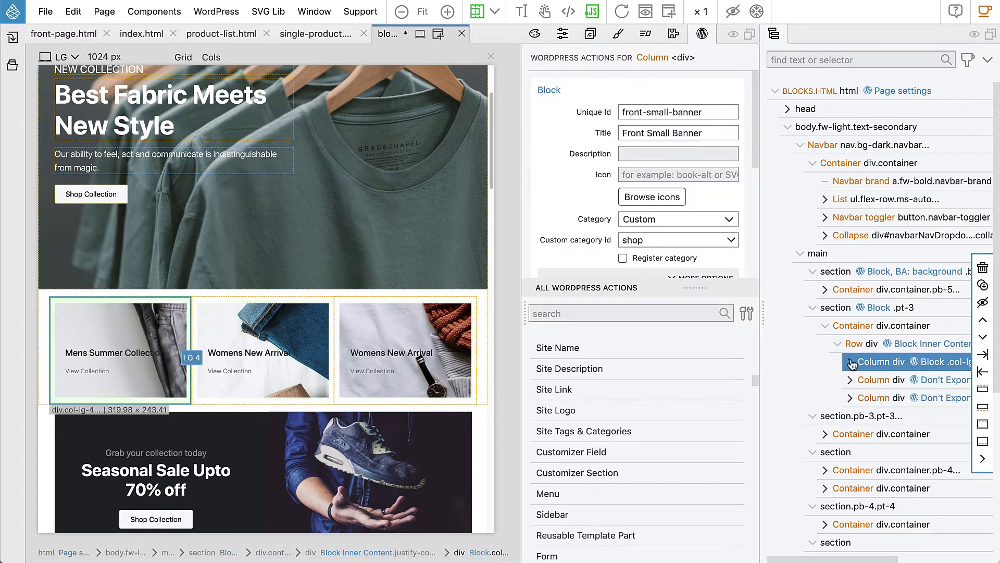
left_click(850, 362)
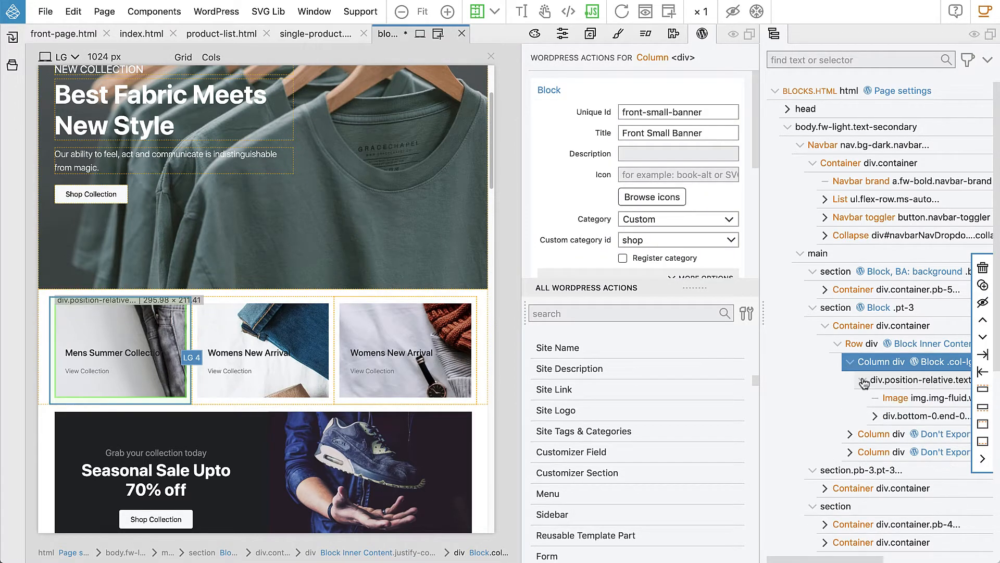
left_click(916, 400)
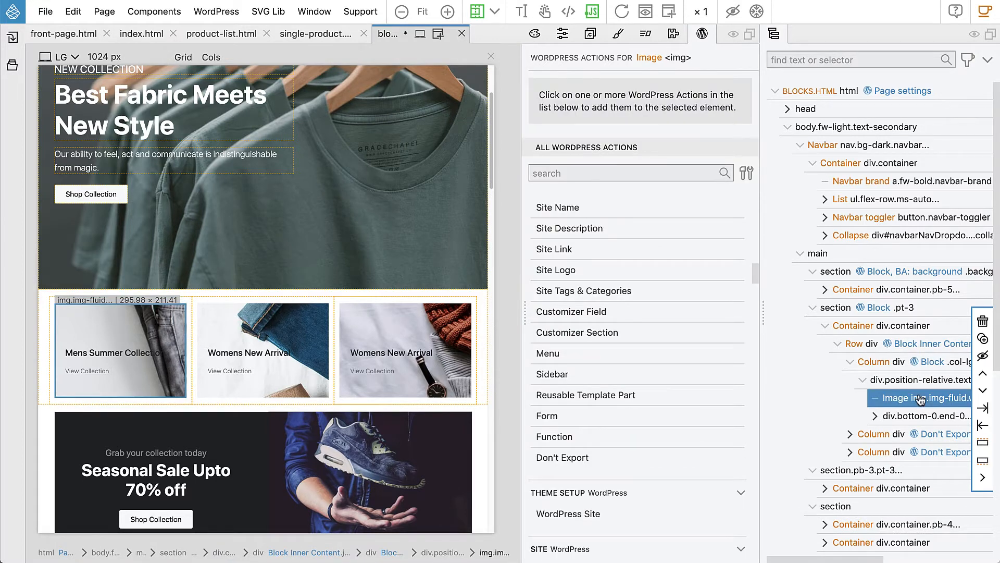
scroll(635, 301, "down", 15)
scroll(634, 300, "up", 5)
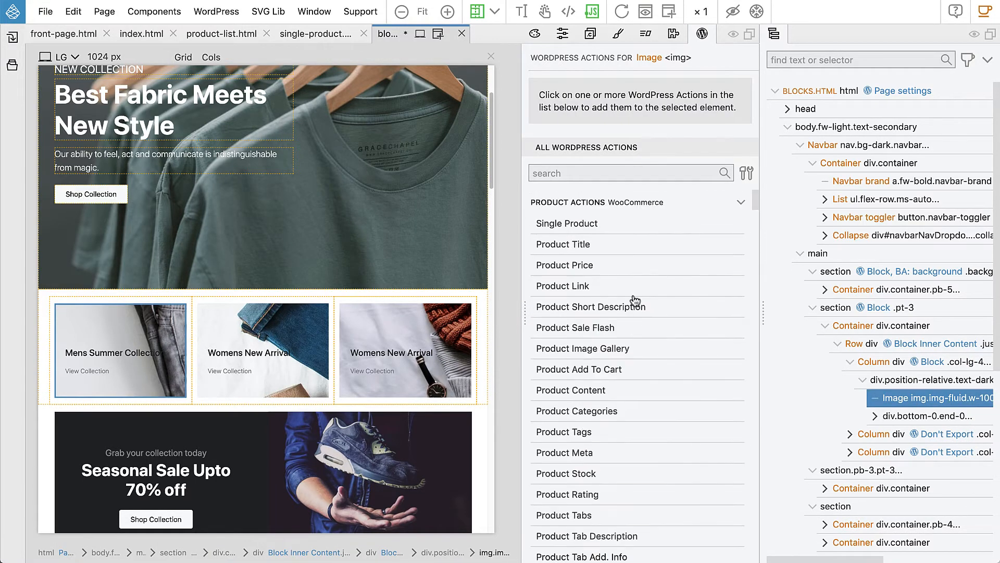
scroll(634, 298, "down", 12)
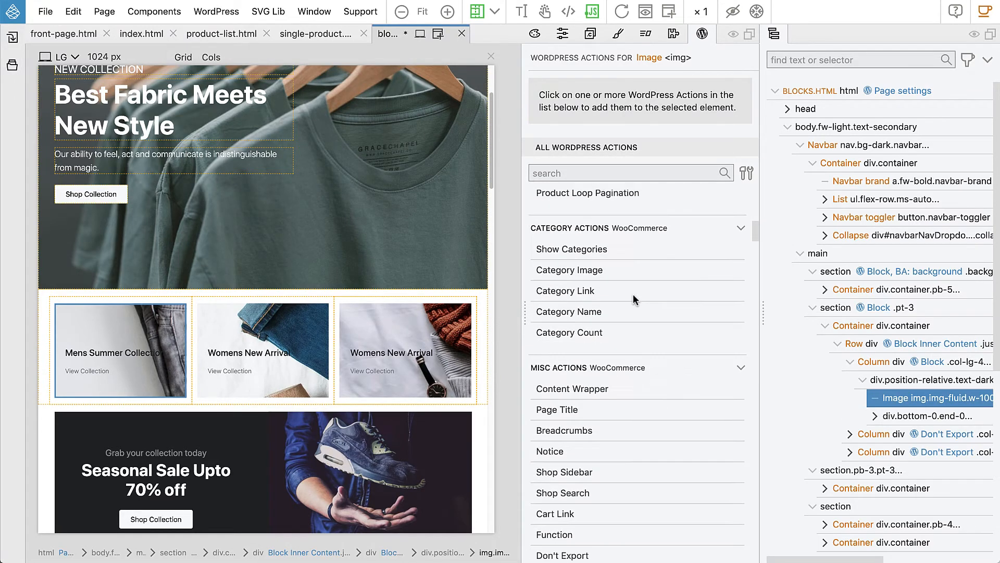
scroll(635, 301, "down", 6)
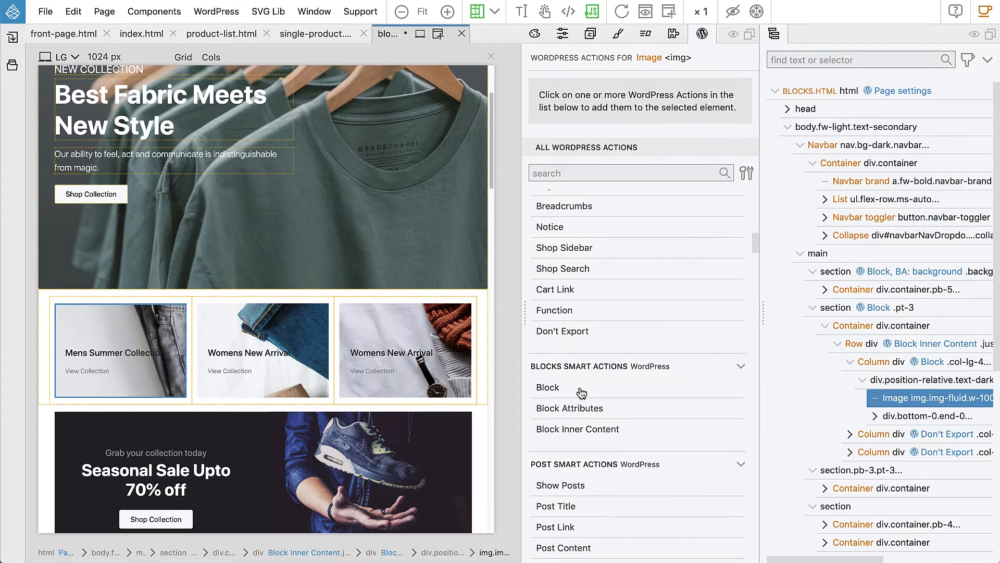
- Add block attribute 'image' to the picture with image size woocommerce_thumbnail
left_click(581, 409)
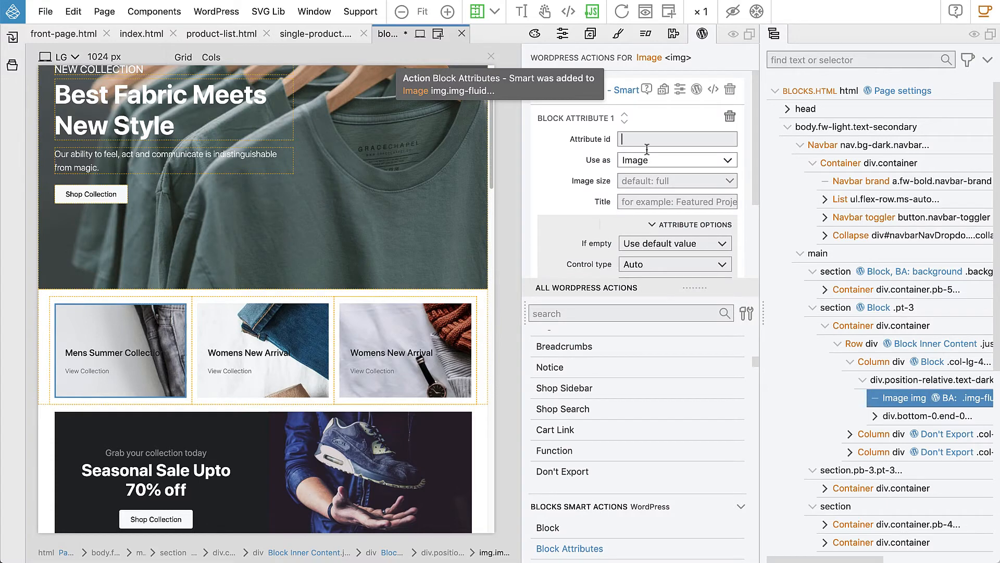
type("image")
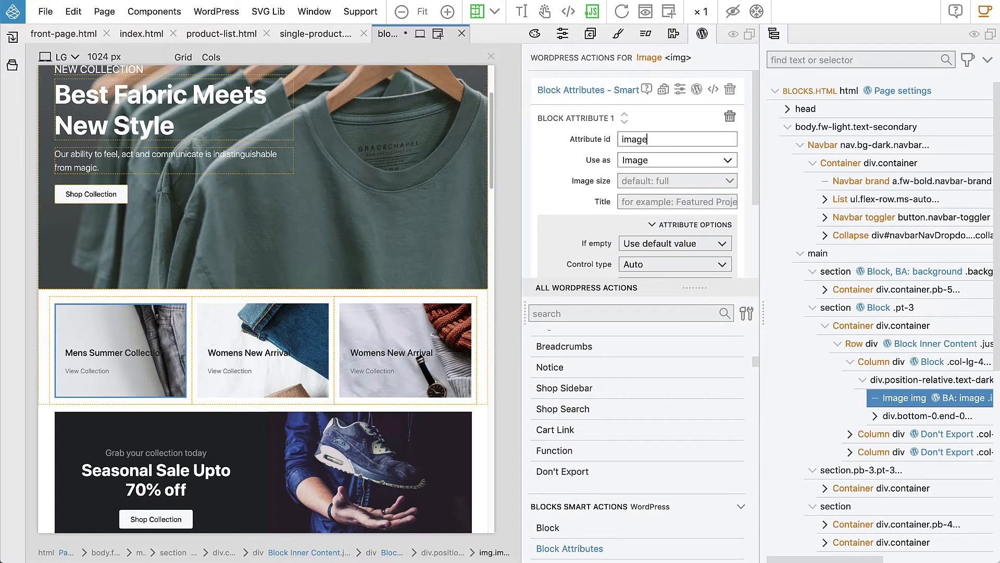
left_click(643, 179)
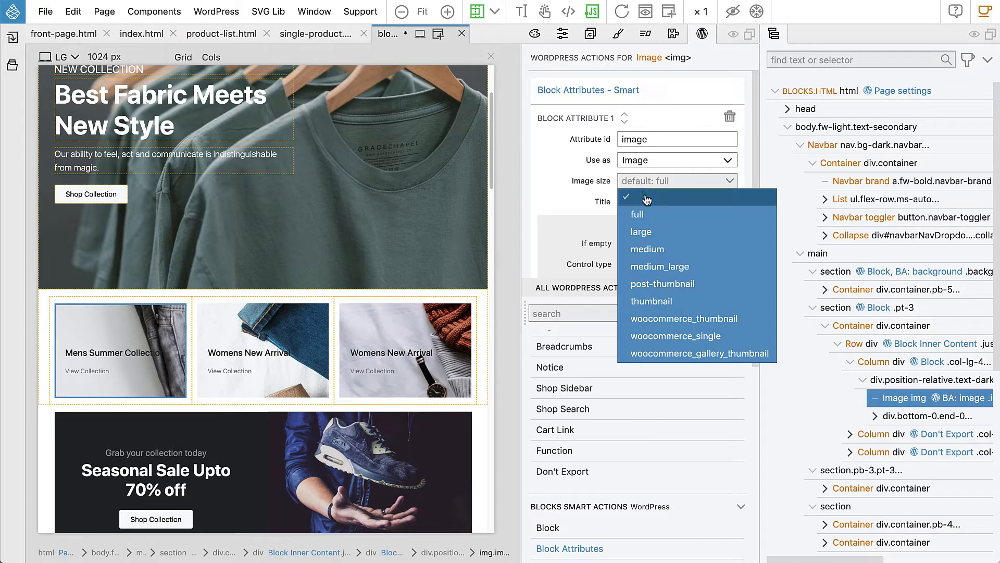
left_click(696, 319)
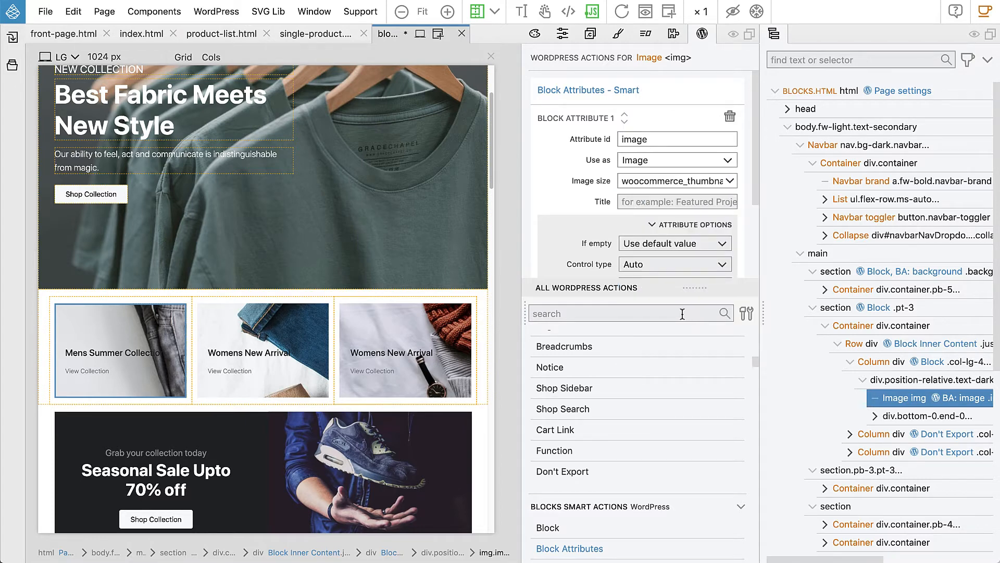
left_click(877, 416)
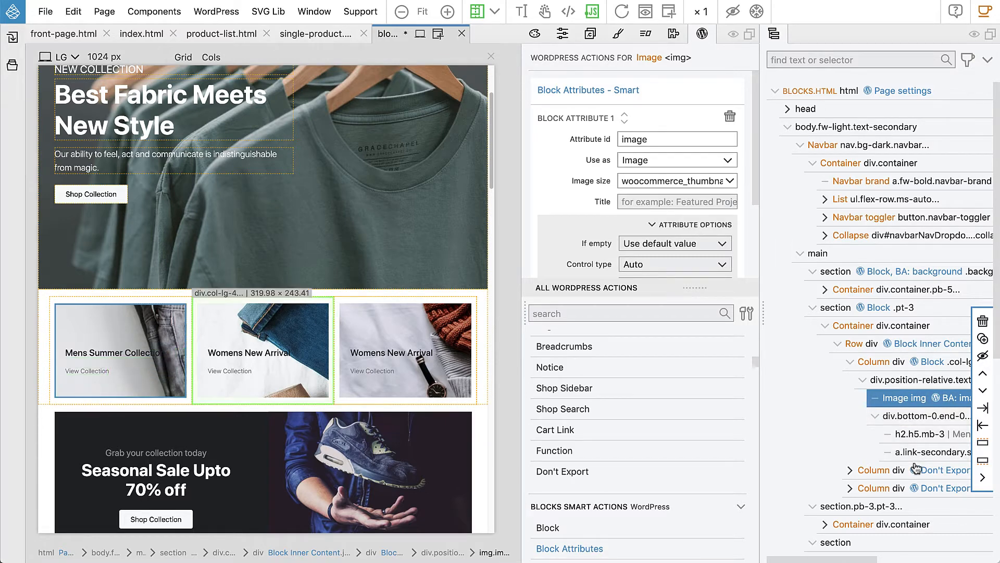
- Select the first banner's h2, collapse the four WooCommerce action groups, and add block attribute 'title'
left_click(915, 437)
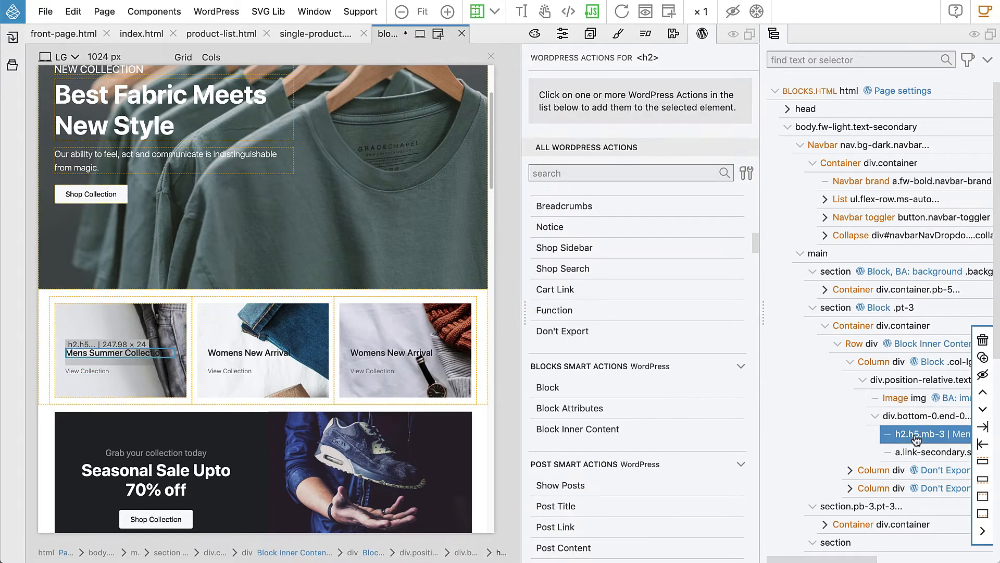
scroll(689, 301, "down", 10)
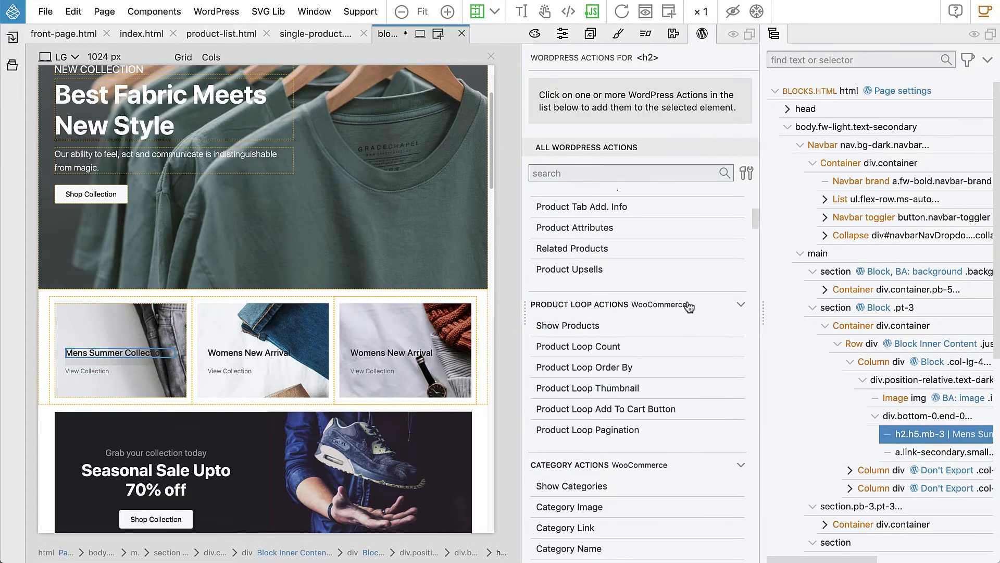
scroll(683, 301, "down", 2)
scroll(682, 303, "down", 4)
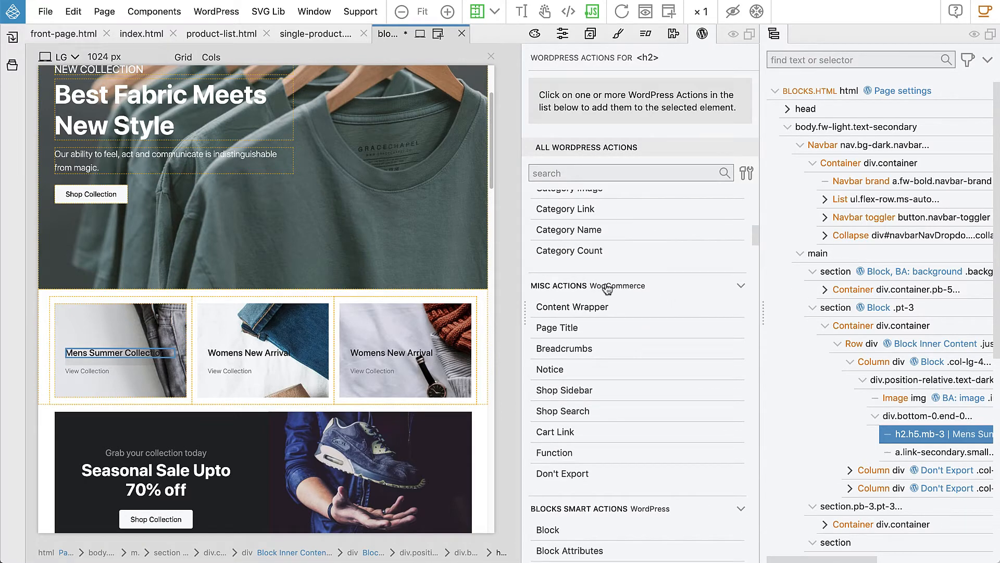
left_click(586, 288)
scroll(586, 286, "up", 2)
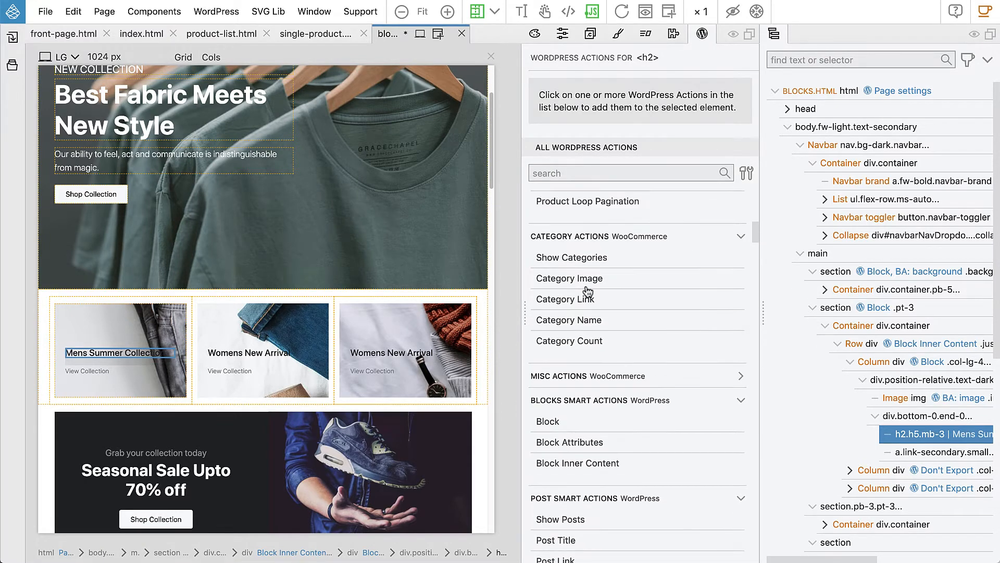
left_click(585, 244)
scroll(586, 241, "up", 4)
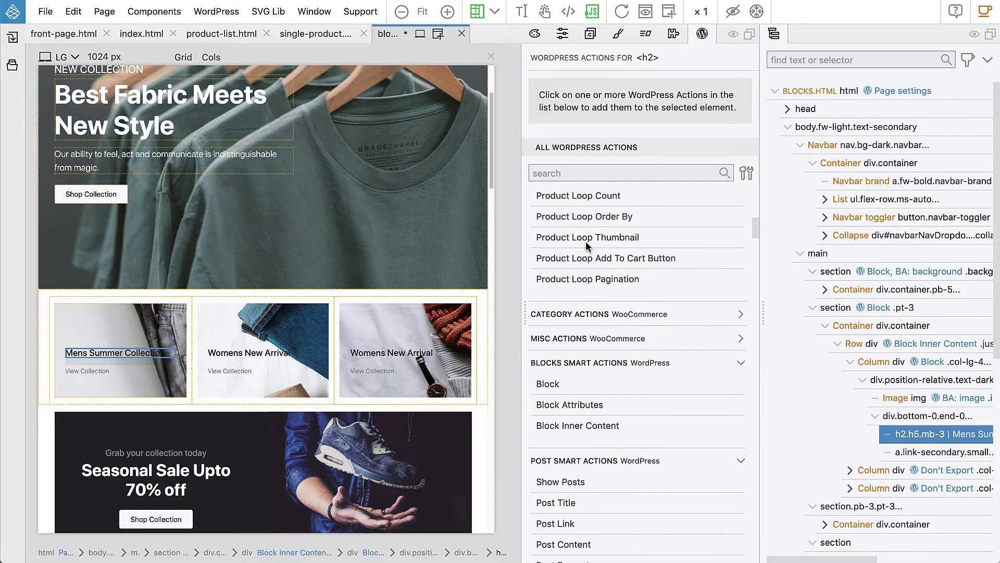
left_click(587, 281)
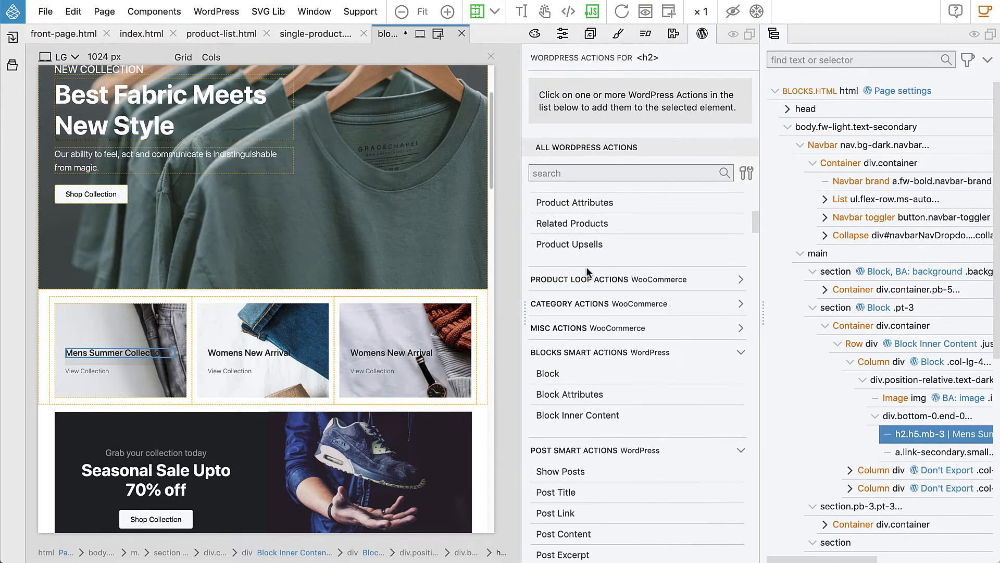
scroll(586, 267, "up", 8)
left_click(584, 203)
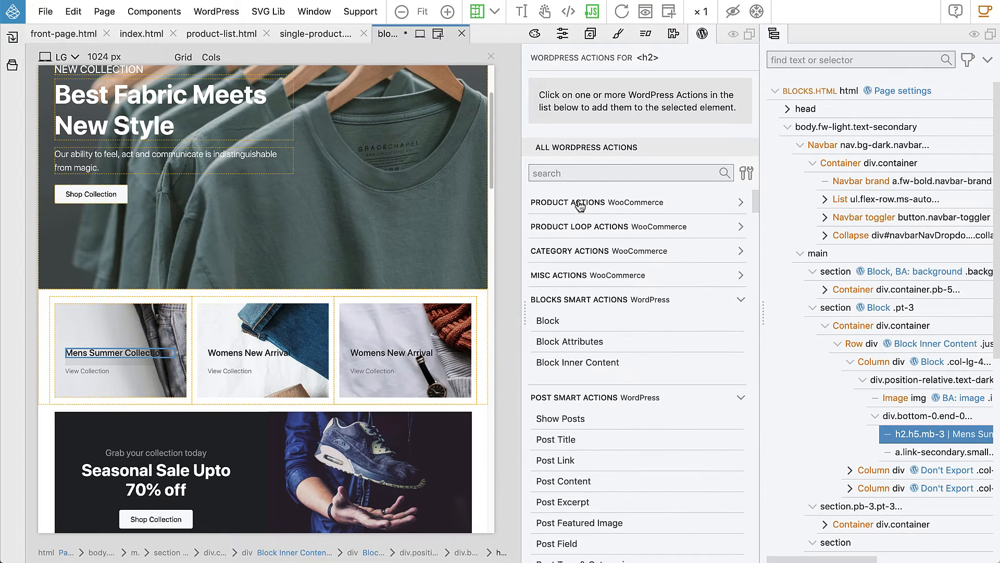
left_click(576, 341)
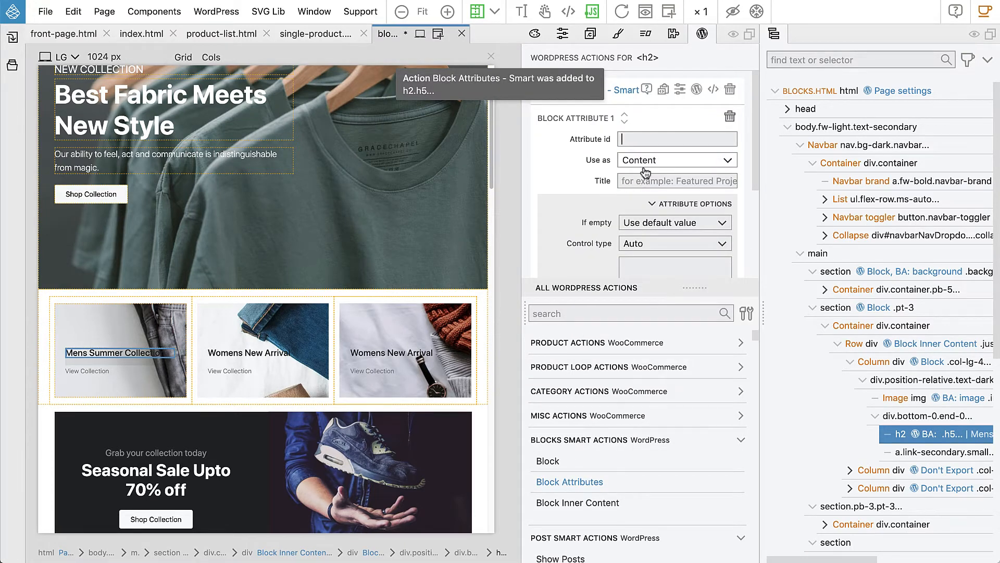
type("title")
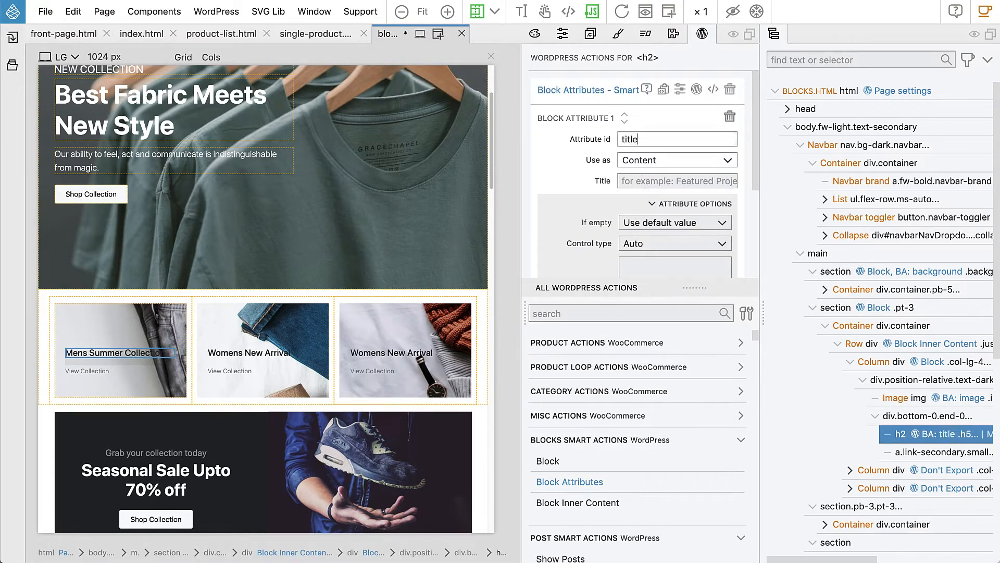
- Give the View Collection link a block attribute link_label used as Content
left_click(921, 454)
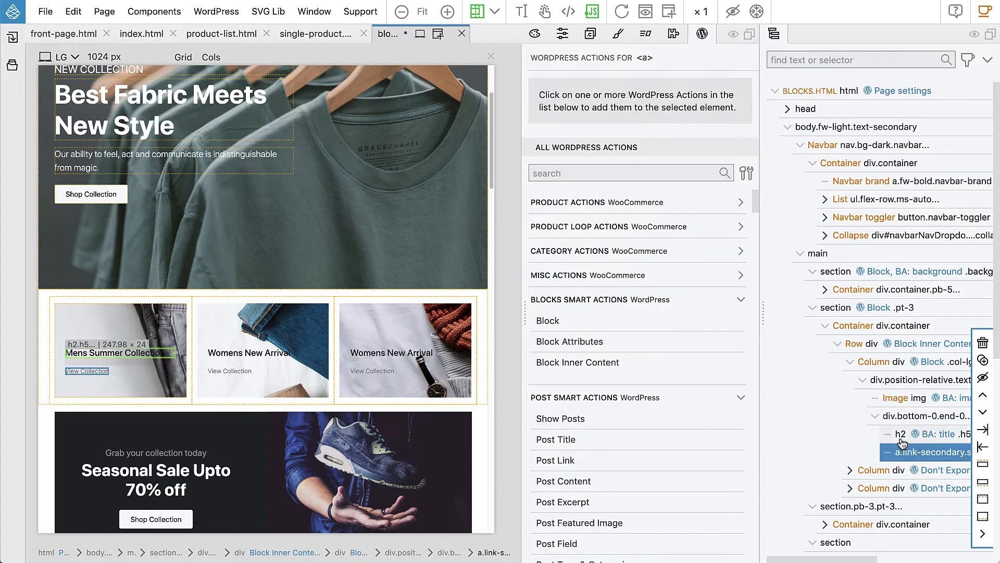
left_click(581, 342)
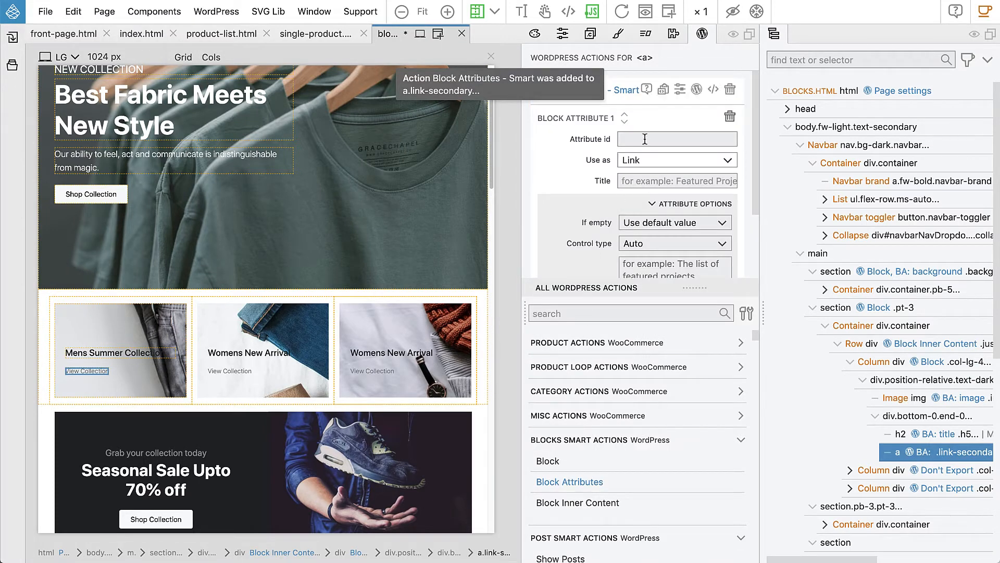
type("link_")
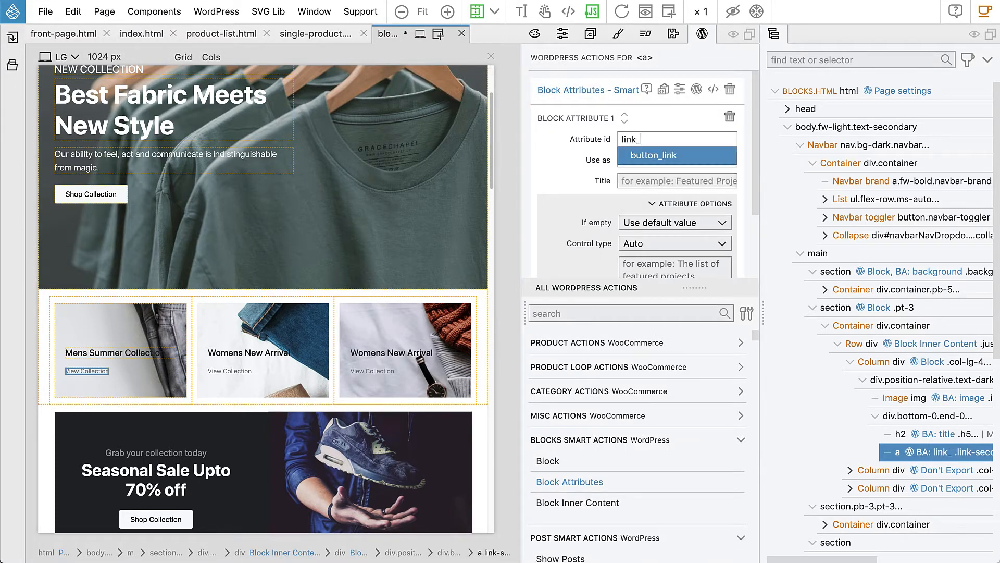
type("label")
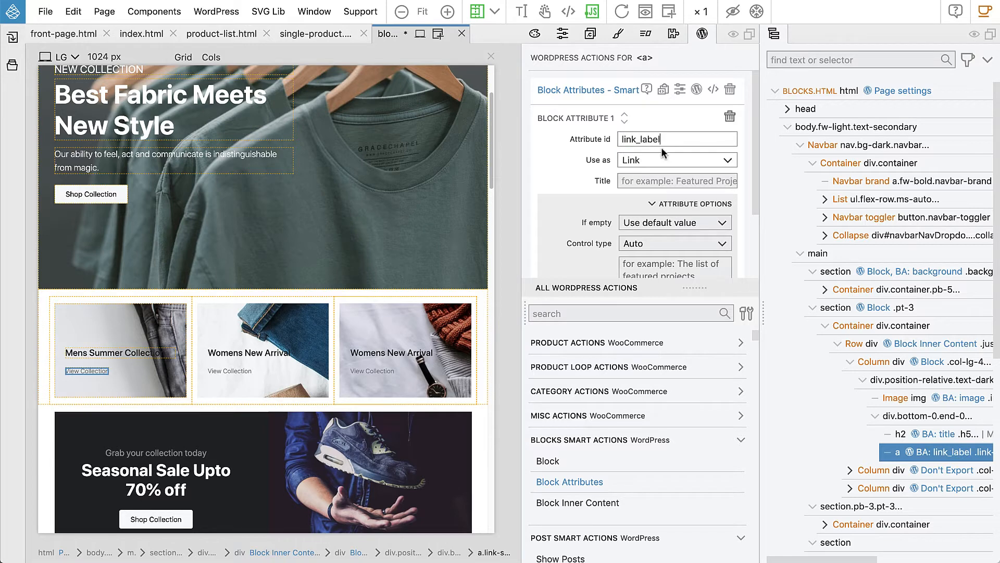
left_click(648, 166)
left_click(646, 173)
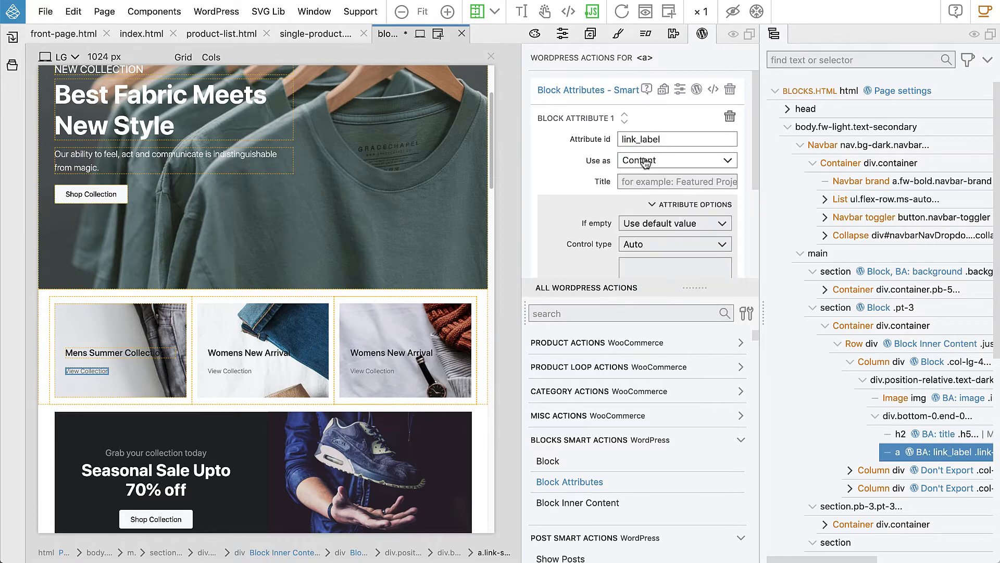
left_click(667, 204)
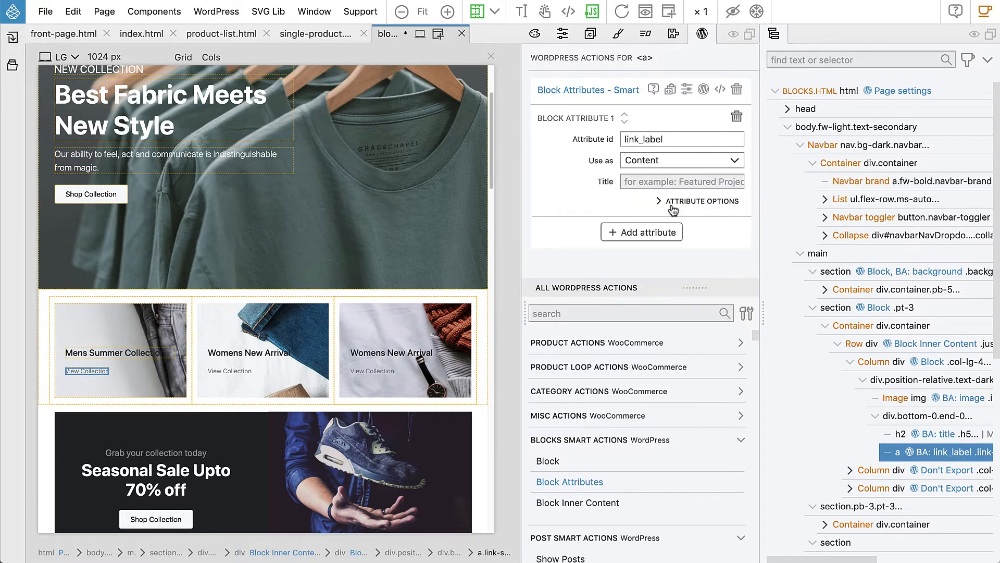
- Add a link_url attribute used as Link; title the attributes 'Link label' and 'Link address'
left_click(641, 233)
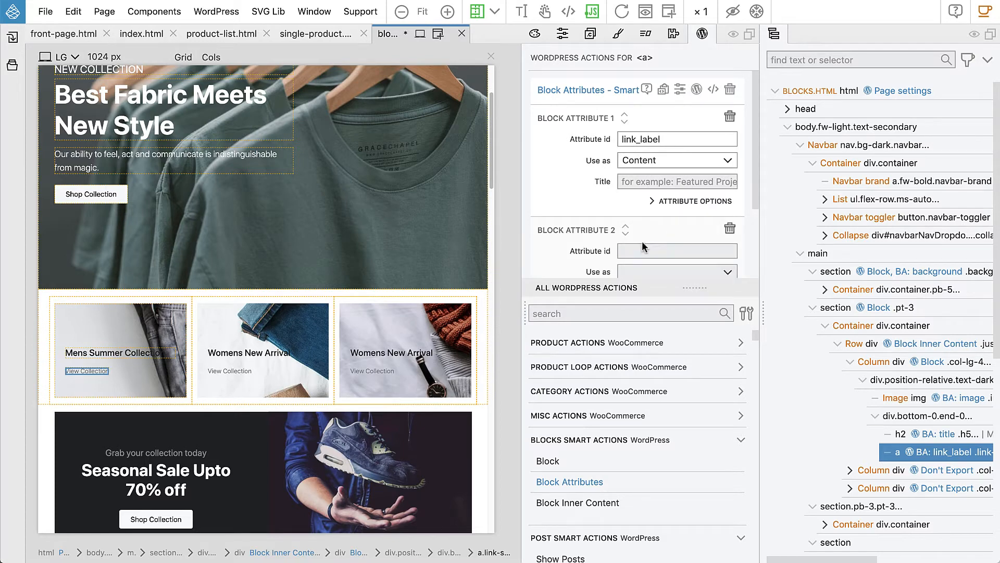
type("link_url")
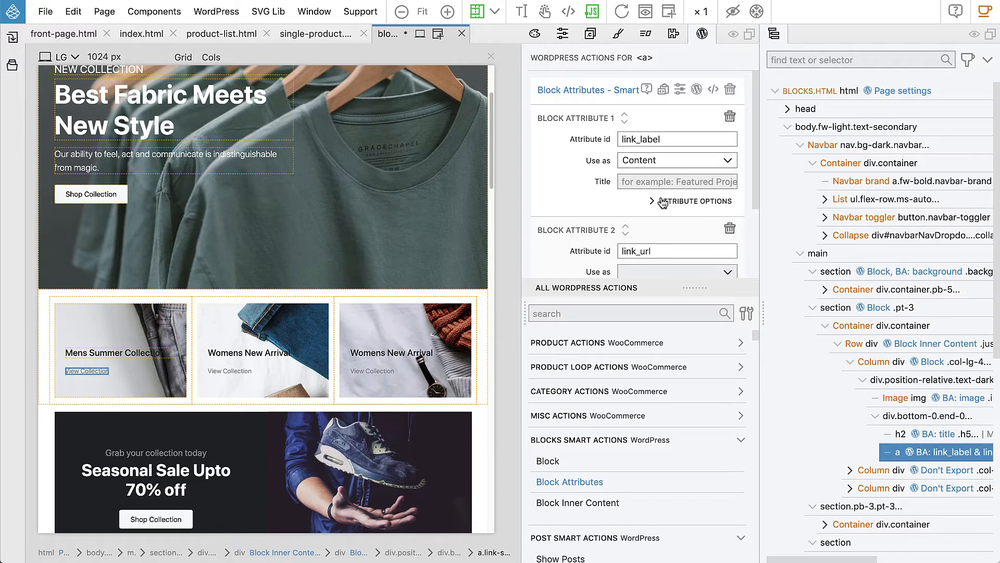
left_click(645, 182)
type("Link label")
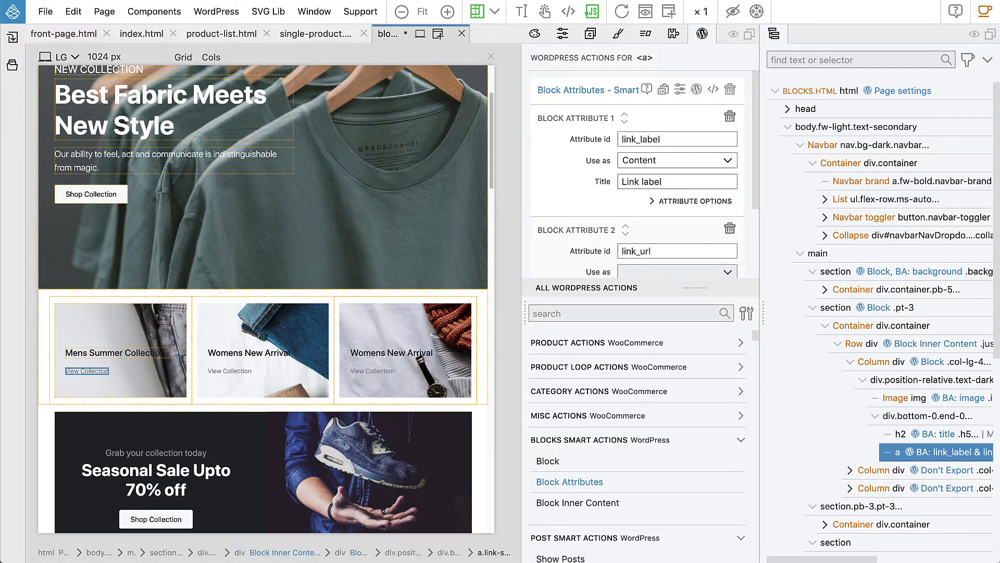
scroll(654, 195, "down", 1)
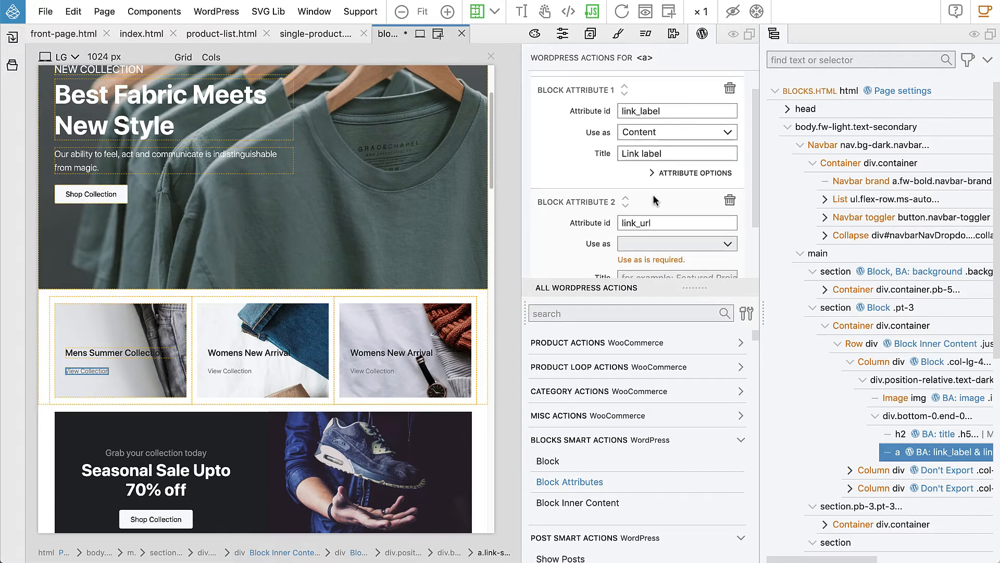
left_click(643, 247)
left_click(642, 314)
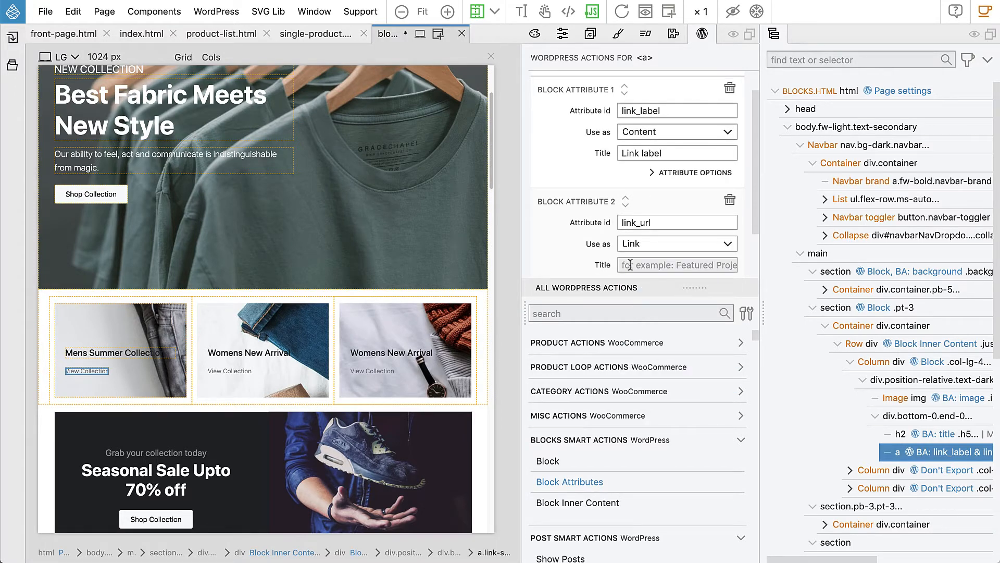
type("Link url")
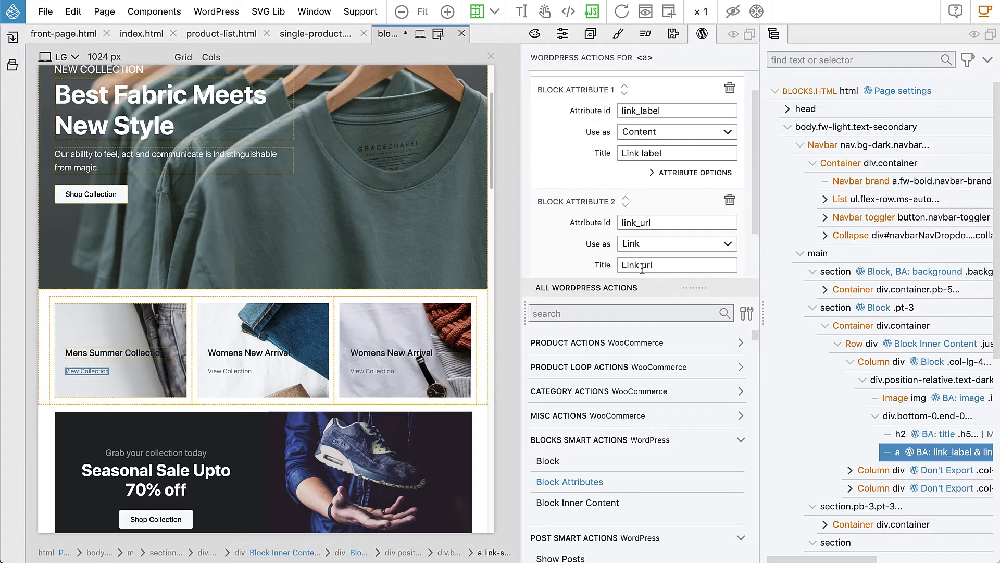
key("BackSpace")
key("BackSpace")
key("BackSpace")
- Label the h2 heading's title attribute 'Title'
left_click(927, 433)
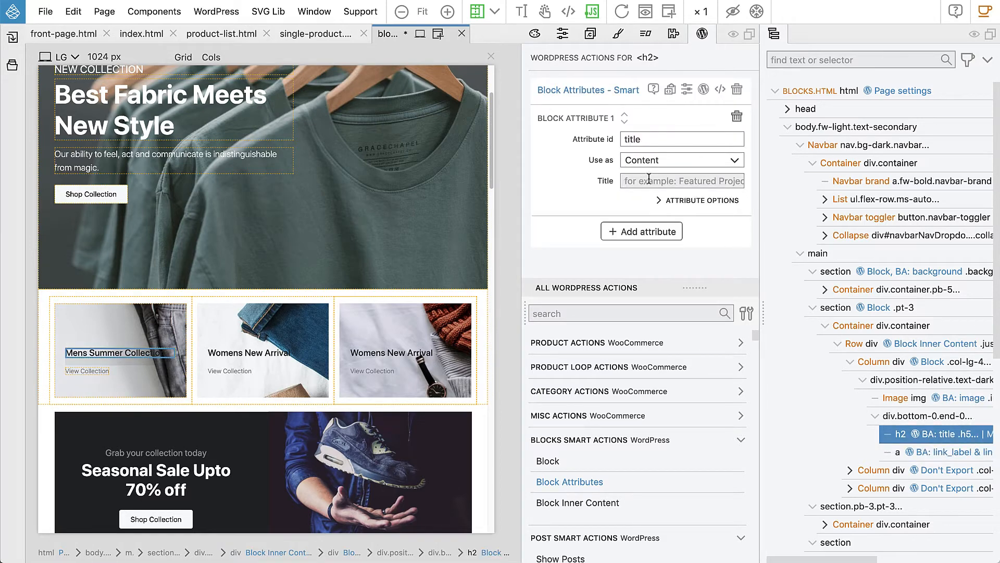
left_click(649, 179)
type("Title")
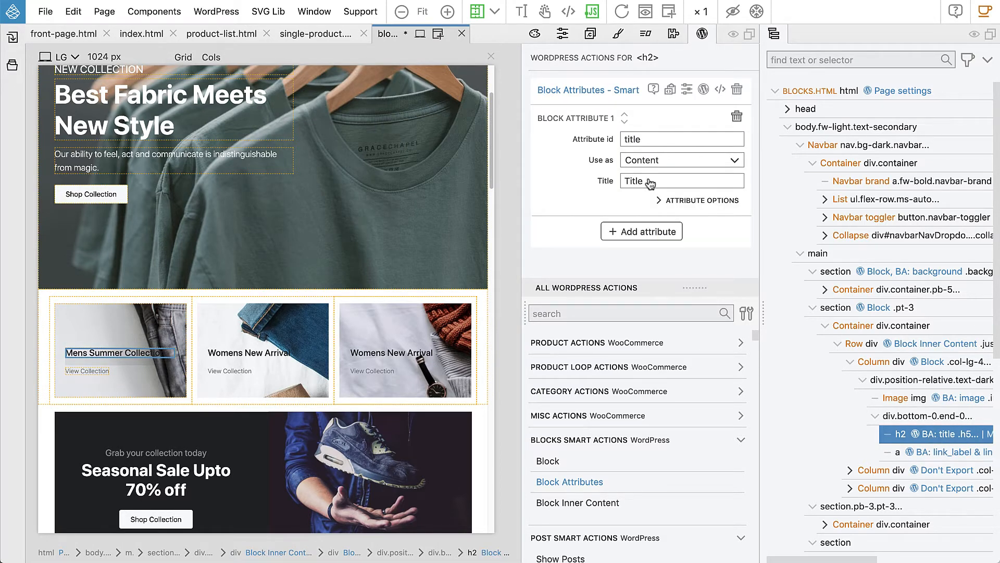
- Label the image attribute 'Image' and collapse its attribute options
left_click(886, 396)
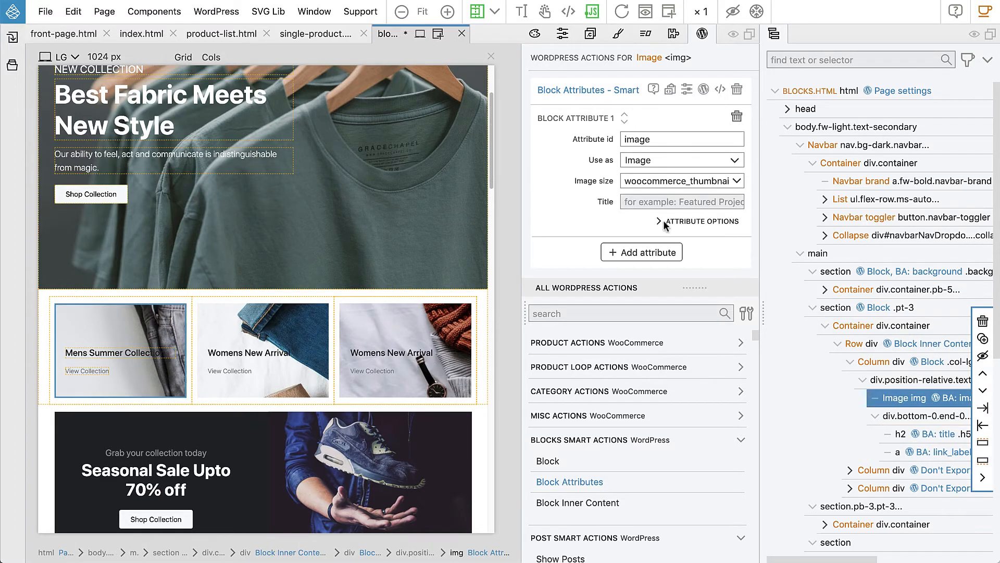
type("Image")
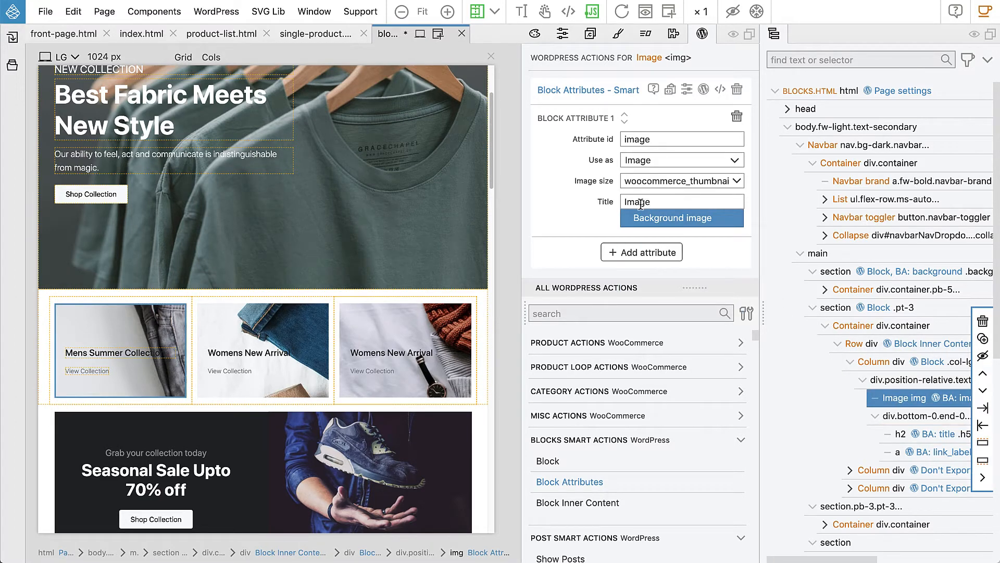
left_click(578, 226)
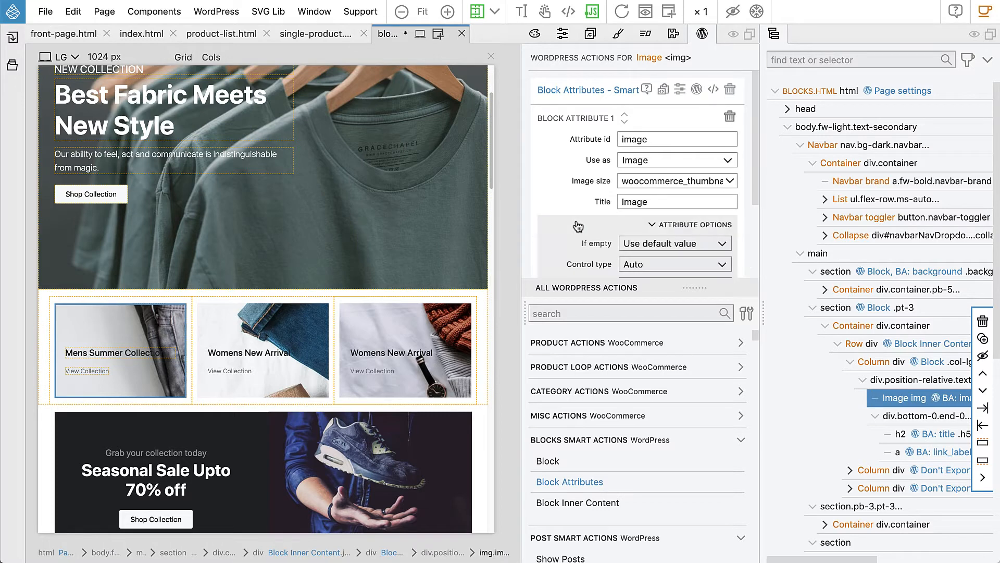
left_click(686, 226)
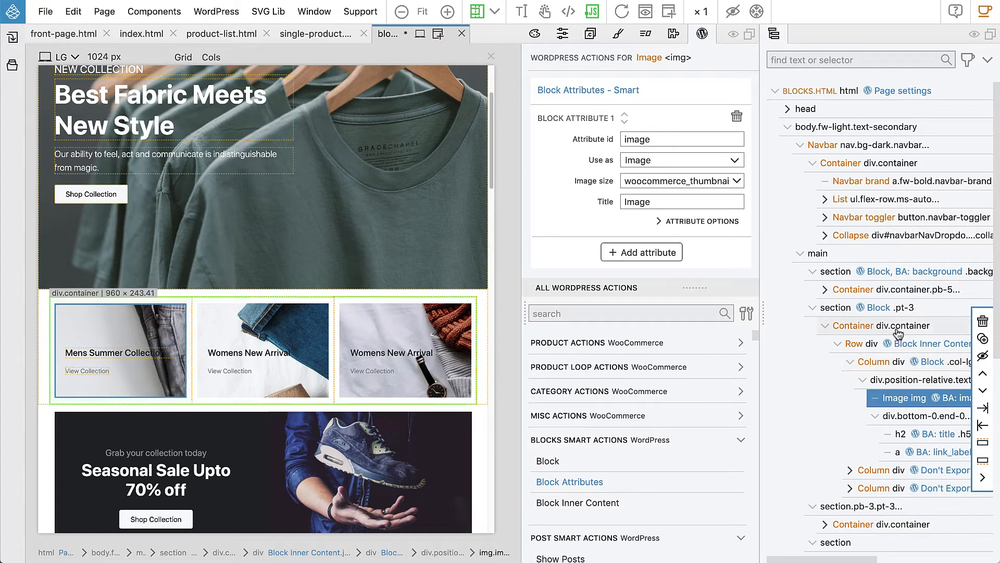
left_click(840, 307)
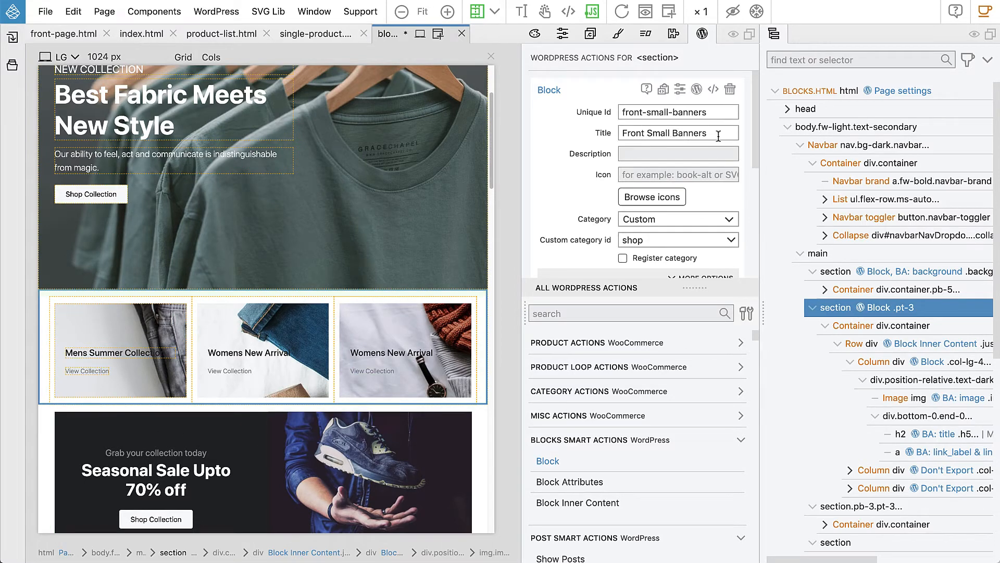
left_click(885, 348)
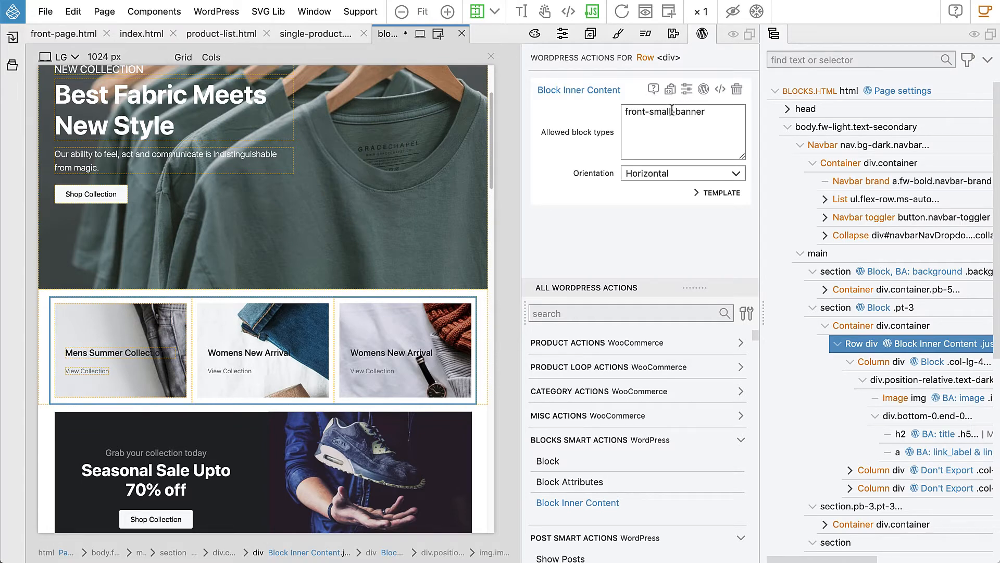
left_click(877, 361)
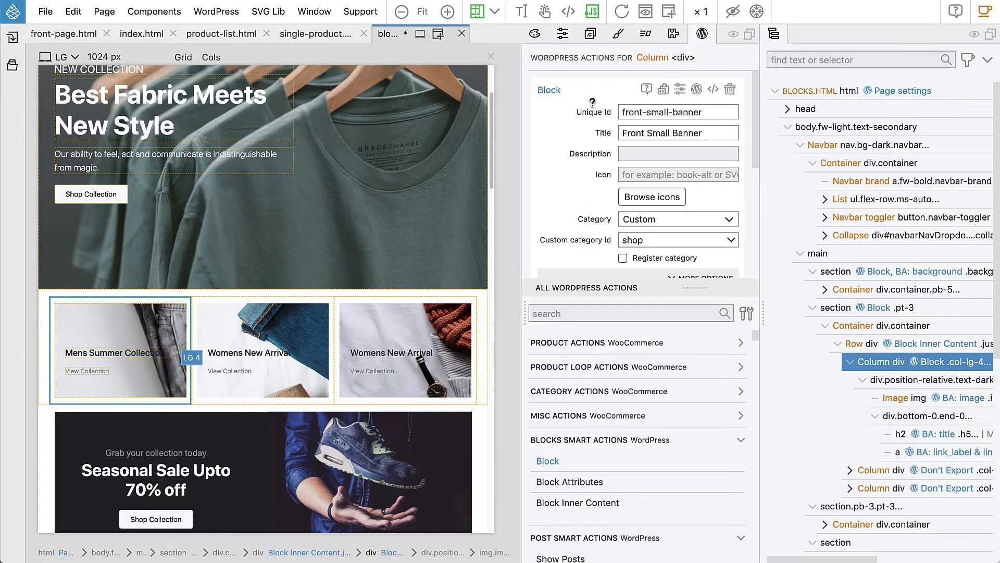
left_click(914, 399)
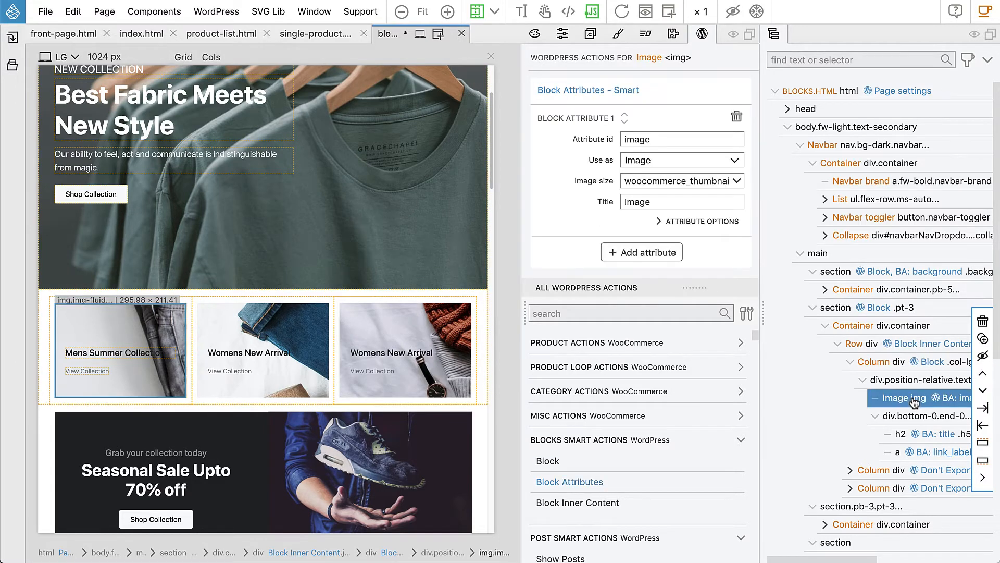
left_click(921, 434)
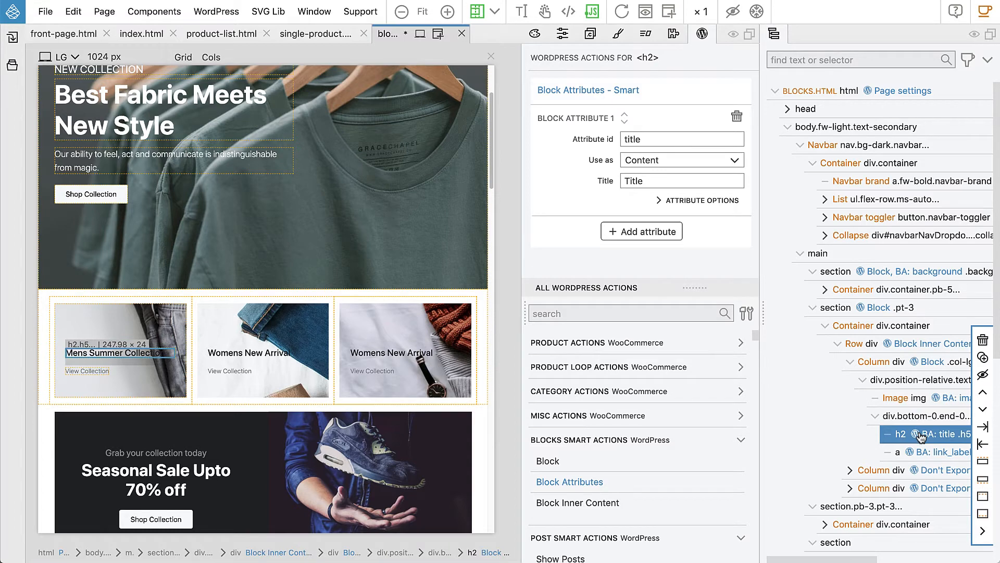
left_click(922, 452)
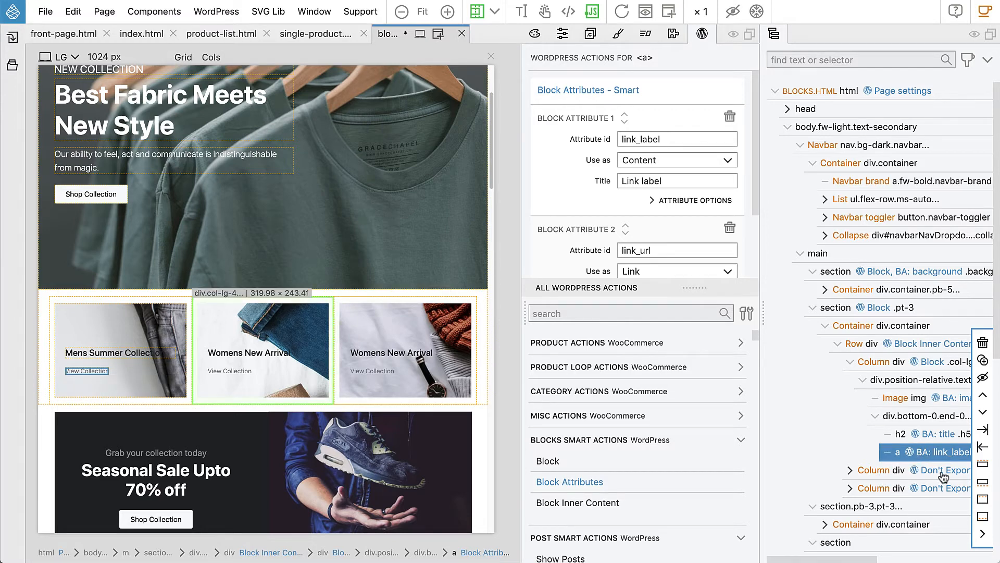
- Export the theme to WordPress and switch to the browser's Front Page editor tab
left_click(218, 11)
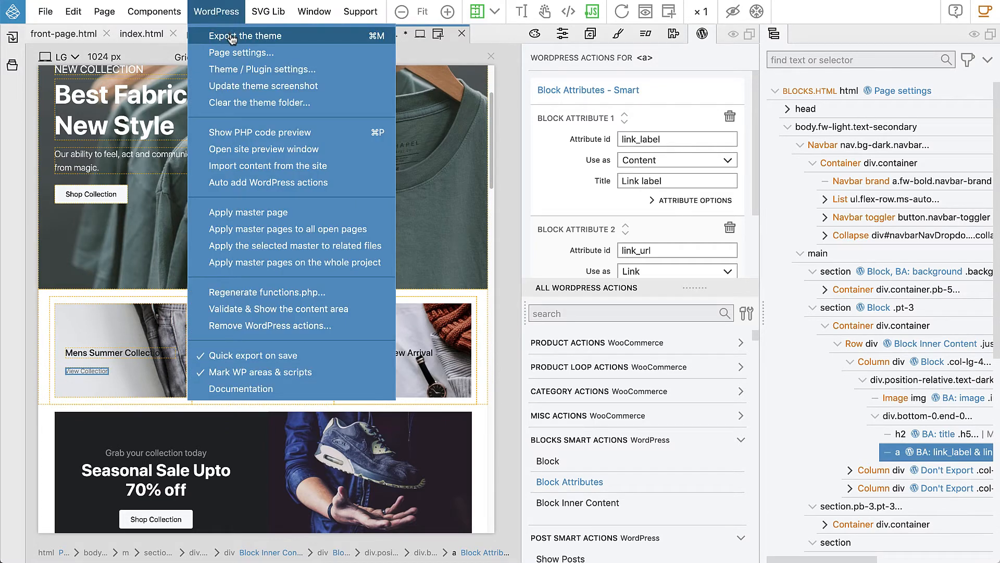
left_click(231, 36)
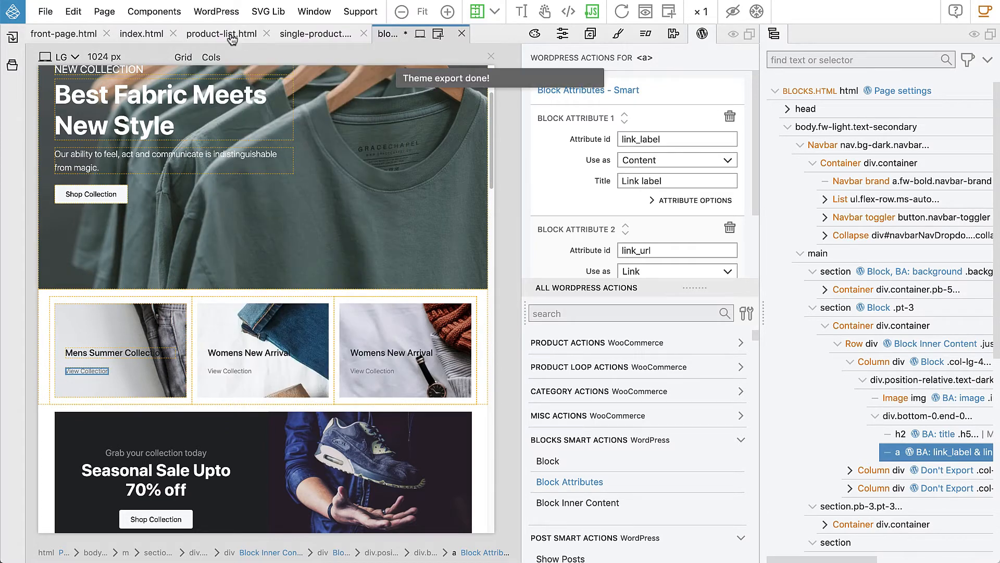
key("super+Tab")
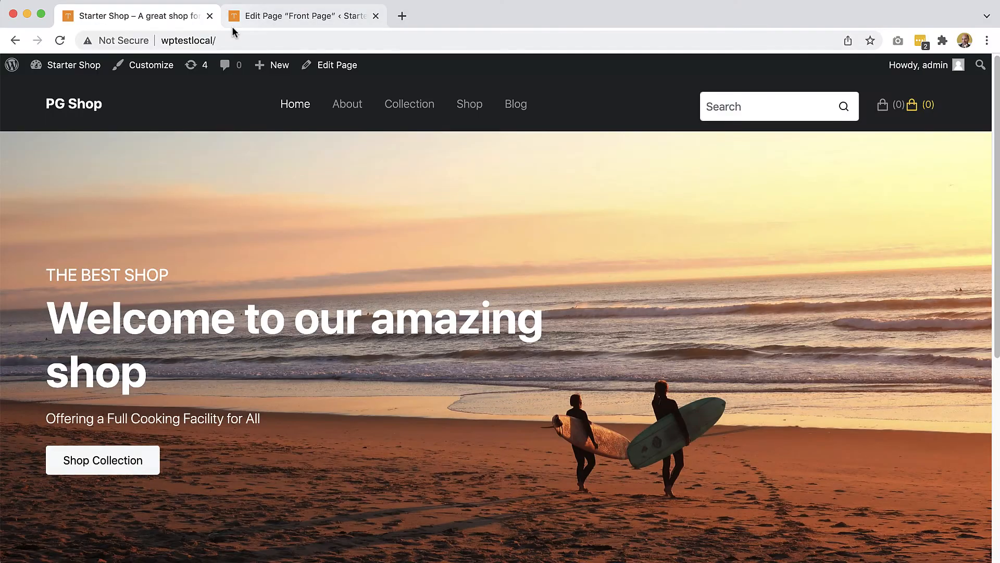
left_click(246, 24)
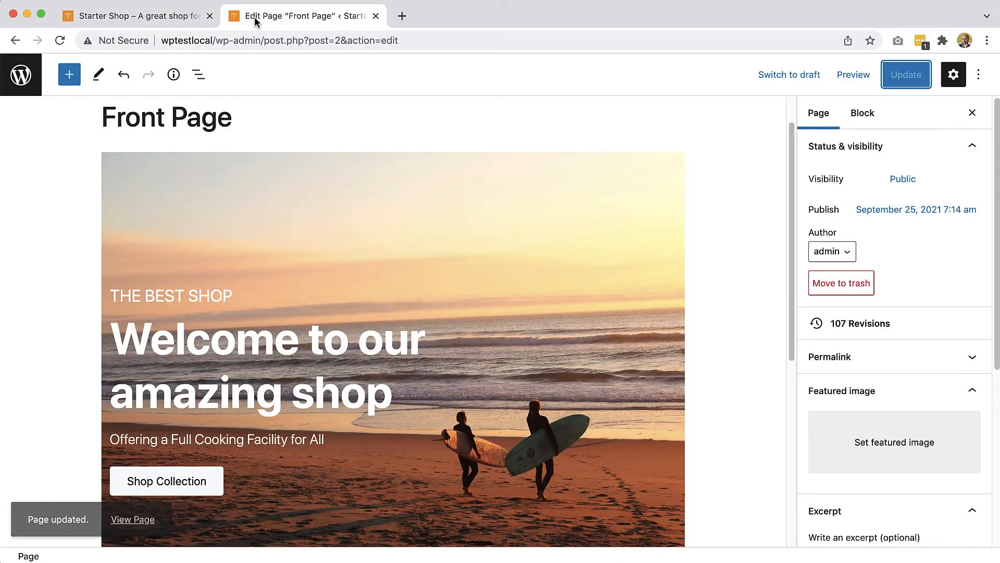
- Reload the Front Page editor and insert the Front Small Banners block from the block library
left_click(60, 40)
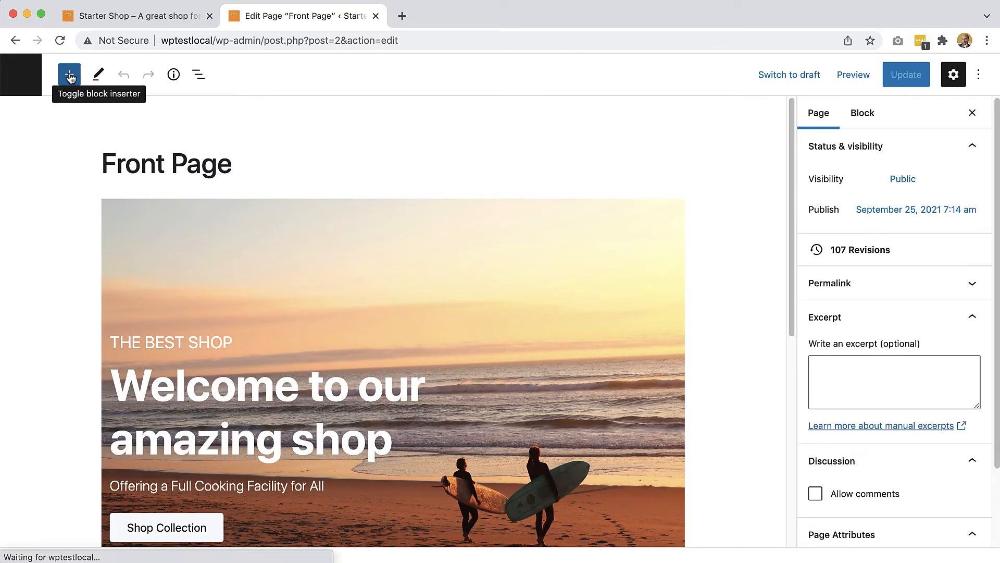
left_click(70, 76)
scroll(213, 372, "down", 20)
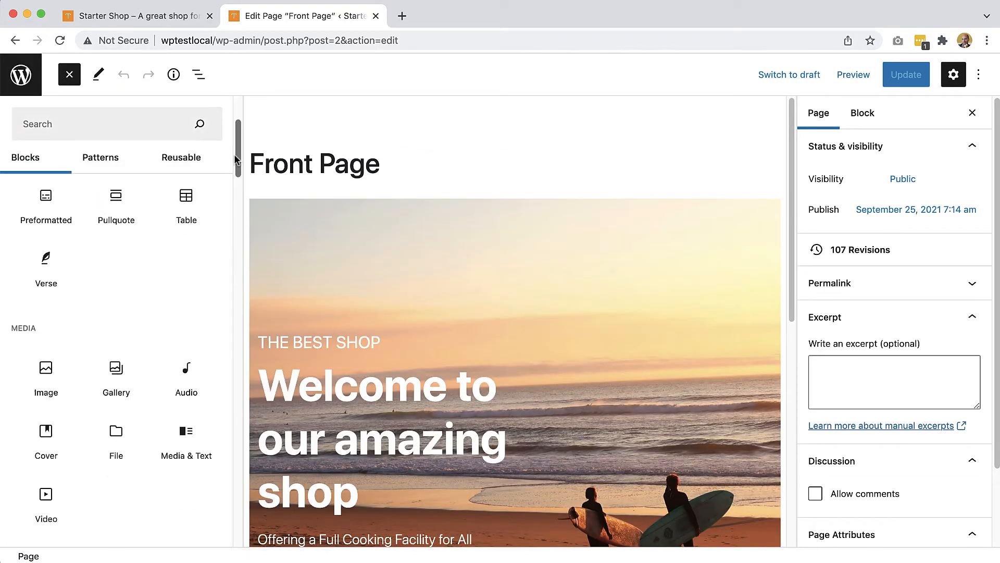
scroll(212, 372, "down", 15)
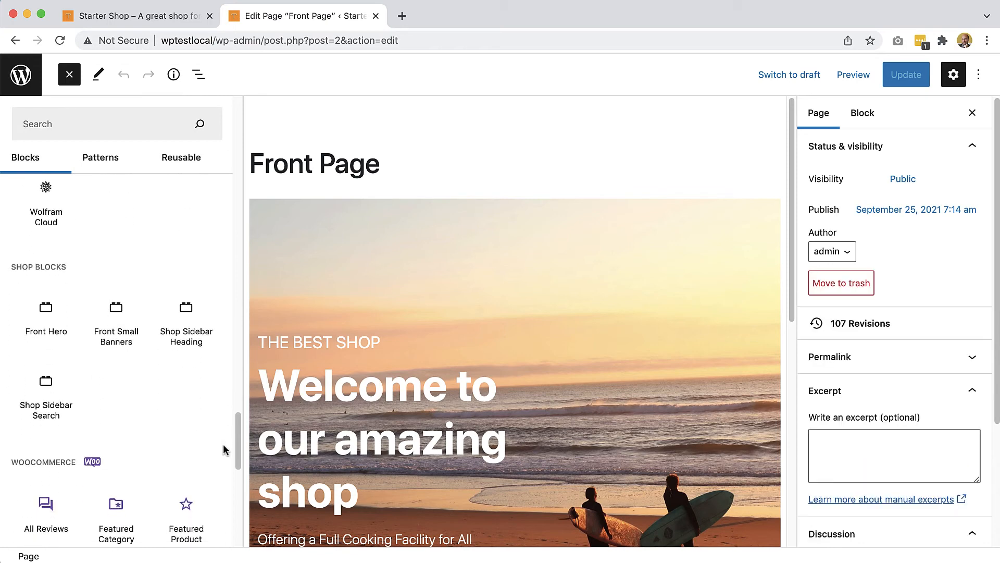
left_click(113, 337)
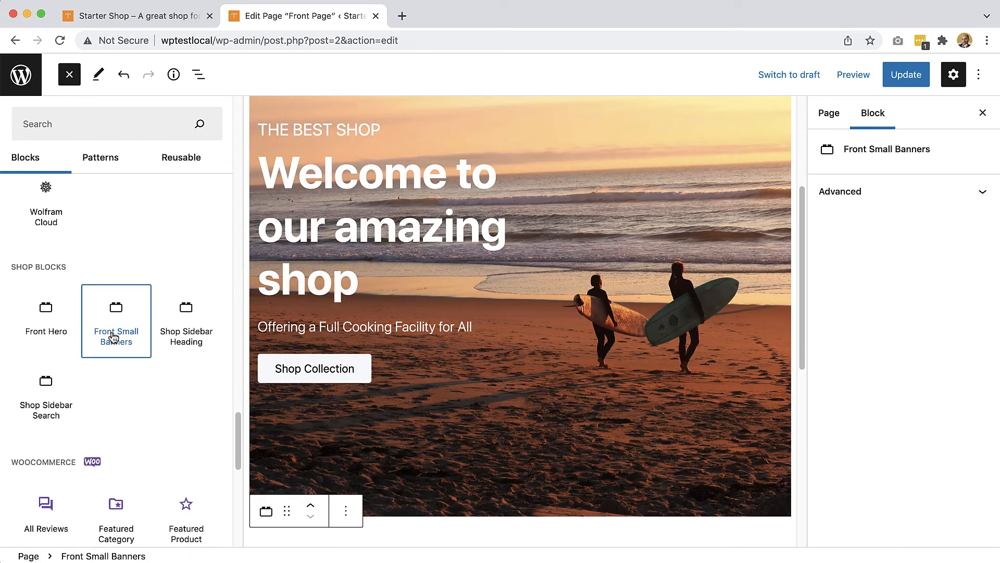
- Select the second inserted banner and bring up the List View outline of the page's blocks
scroll(593, 341, "down", 3)
scroll(594, 341, "down", 5)
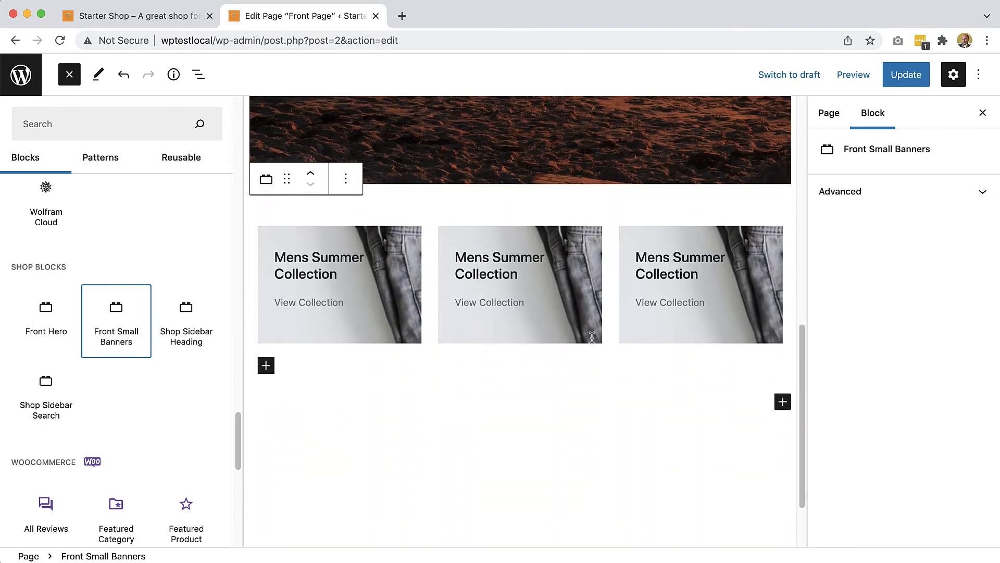
left_click(492, 331)
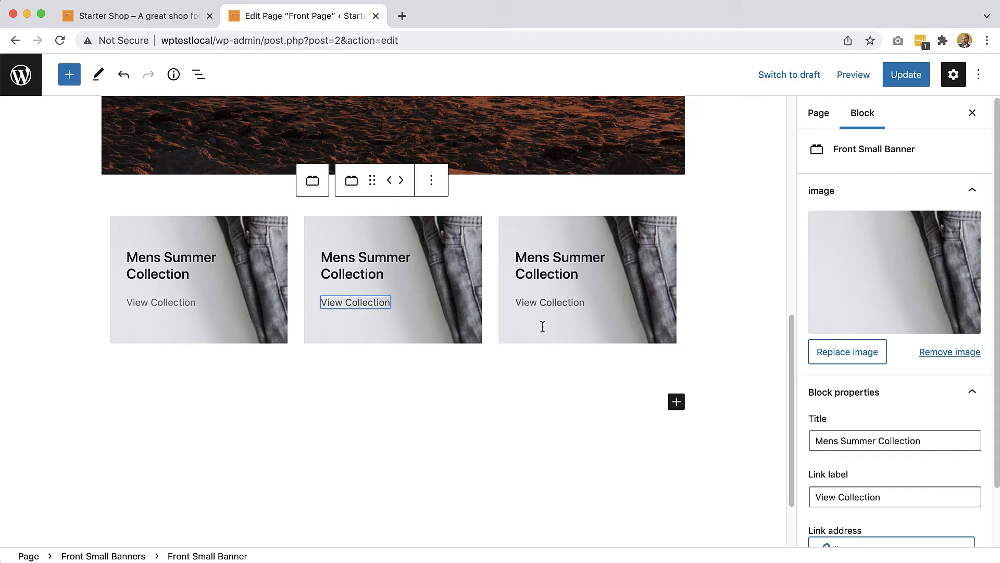
left_click(199, 76)
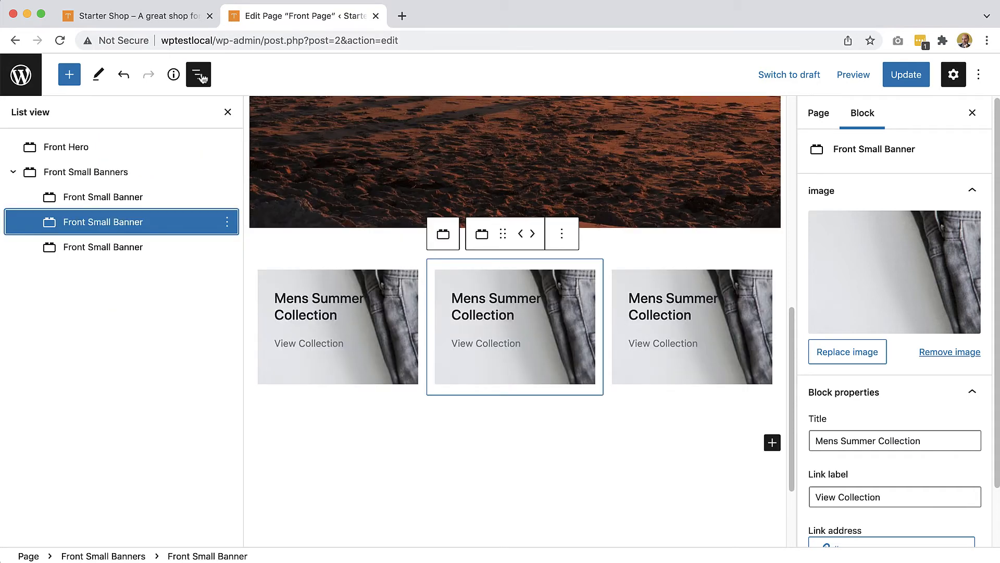
- Remove two Front Small Banner blocks from the group through their options menus
left_click(90, 177)
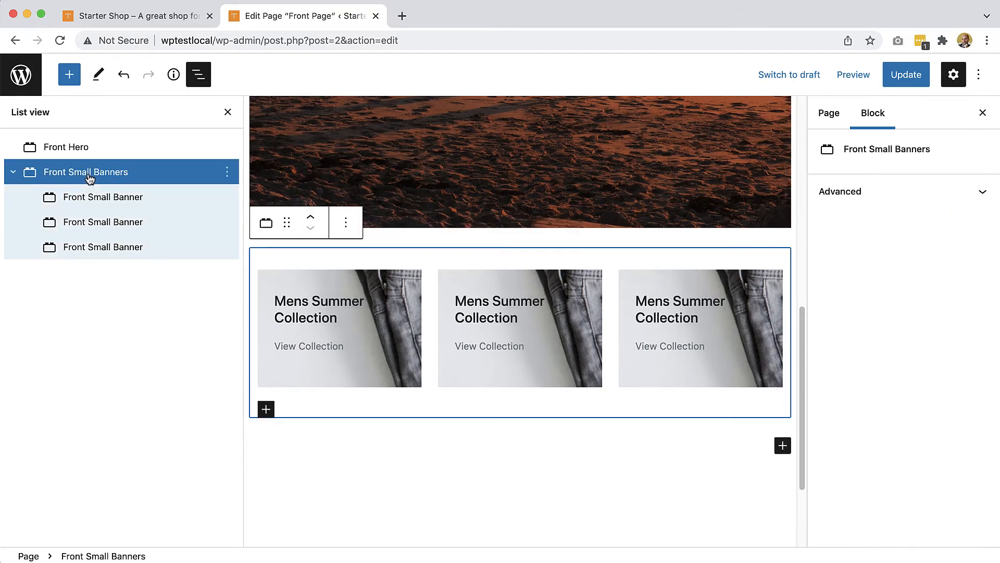
left_click(112, 223)
left_click(116, 246)
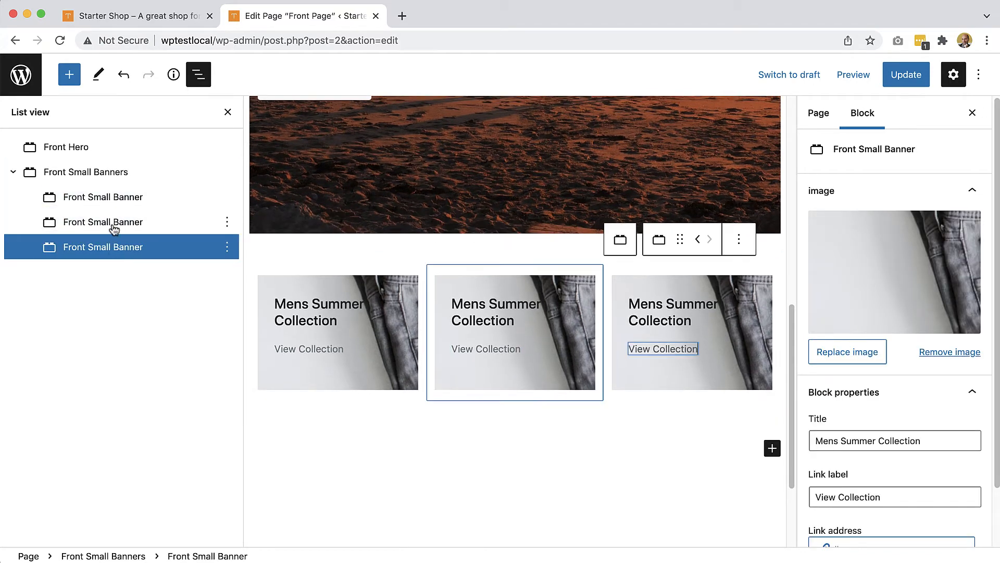
left_click(124, 224)
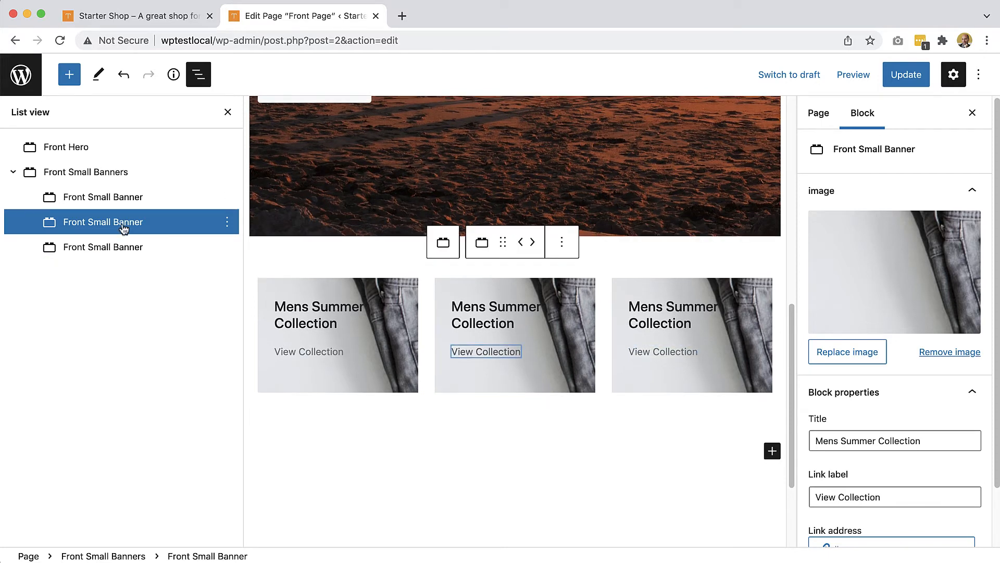
left_click(227, 222)
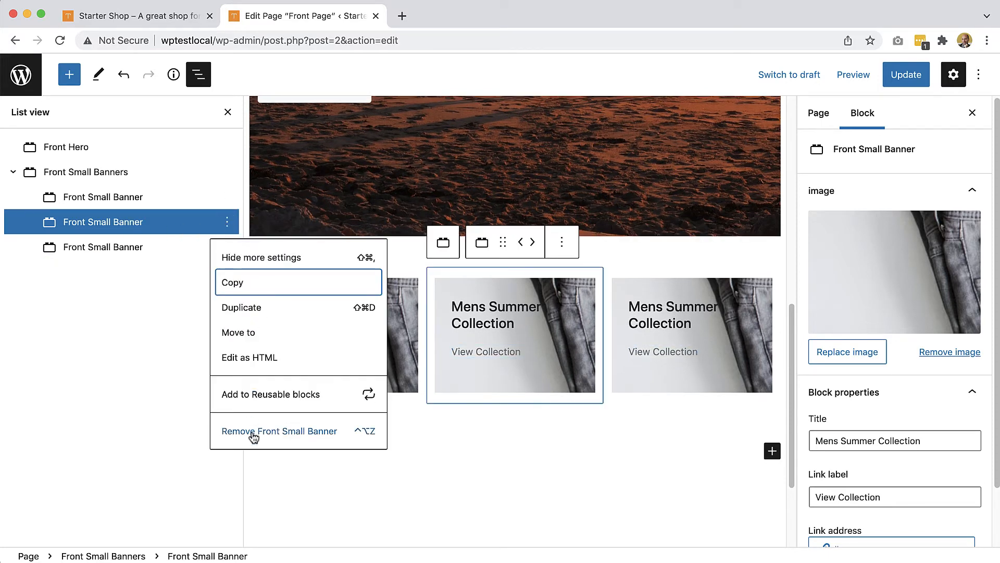
left_click(253, 436)
left_click(228, 223)
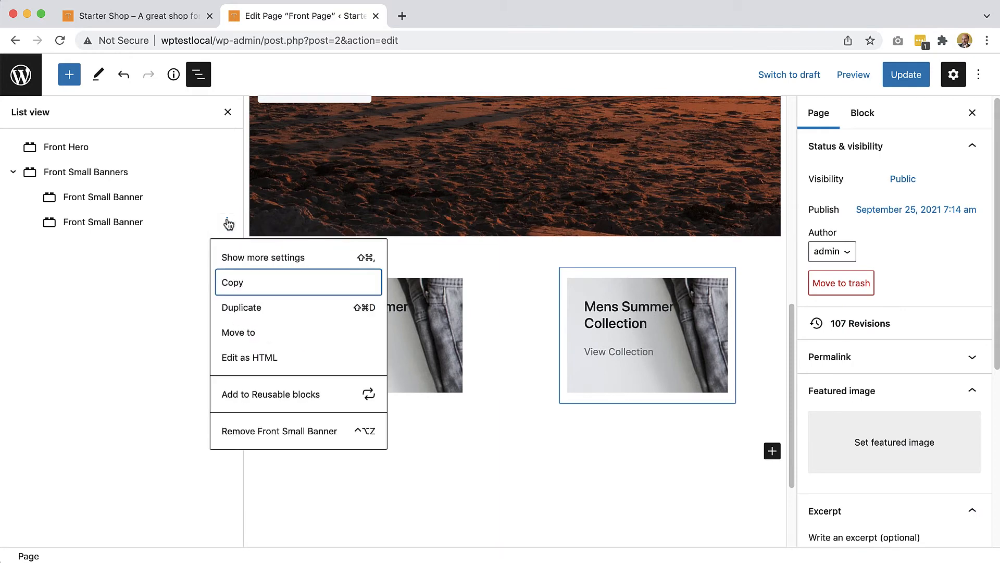
left_click(250, 430)
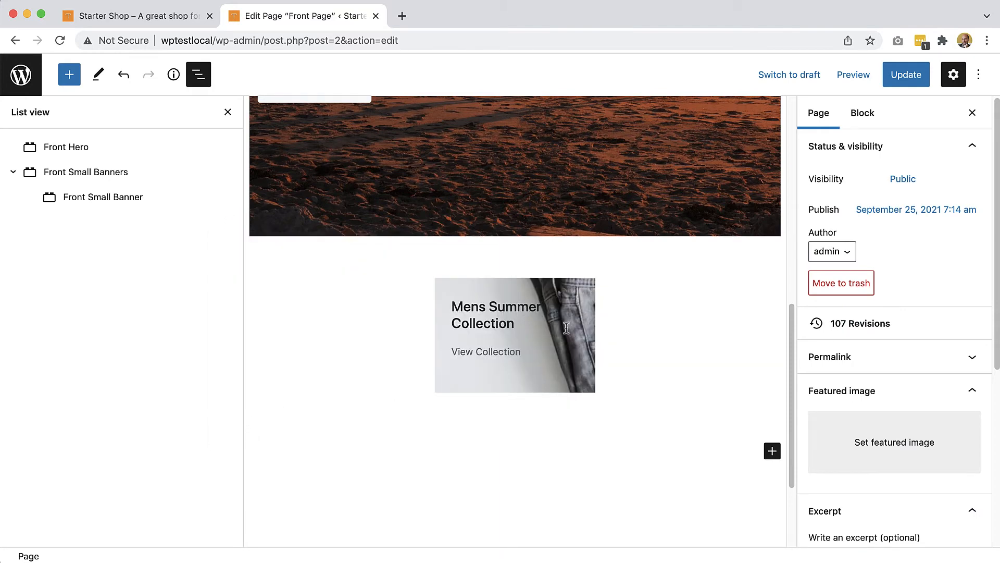
- Add two new banners to the Front Small Banners group so it holds three again, then close List View
left_click(602, 335)
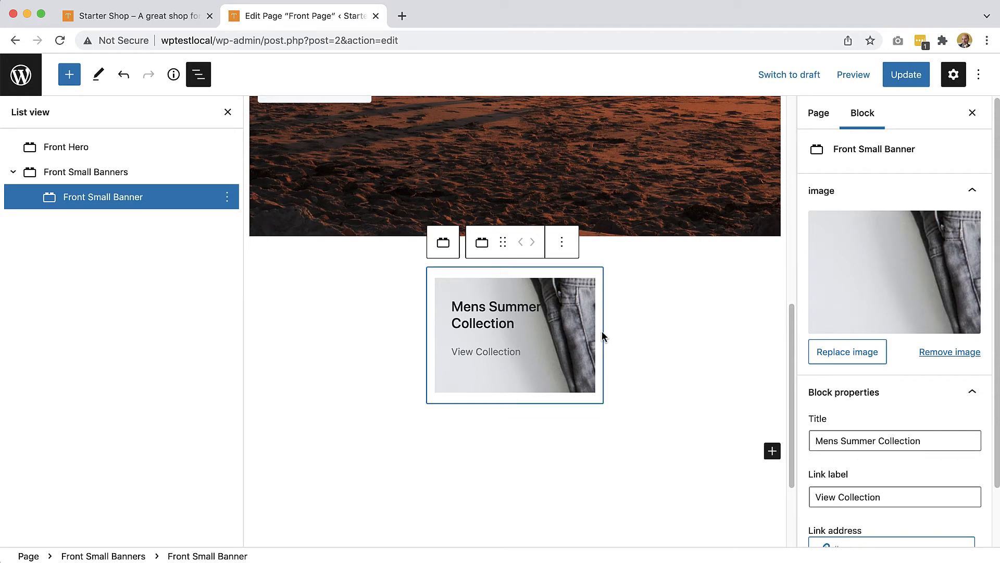
left_click(644, 335)
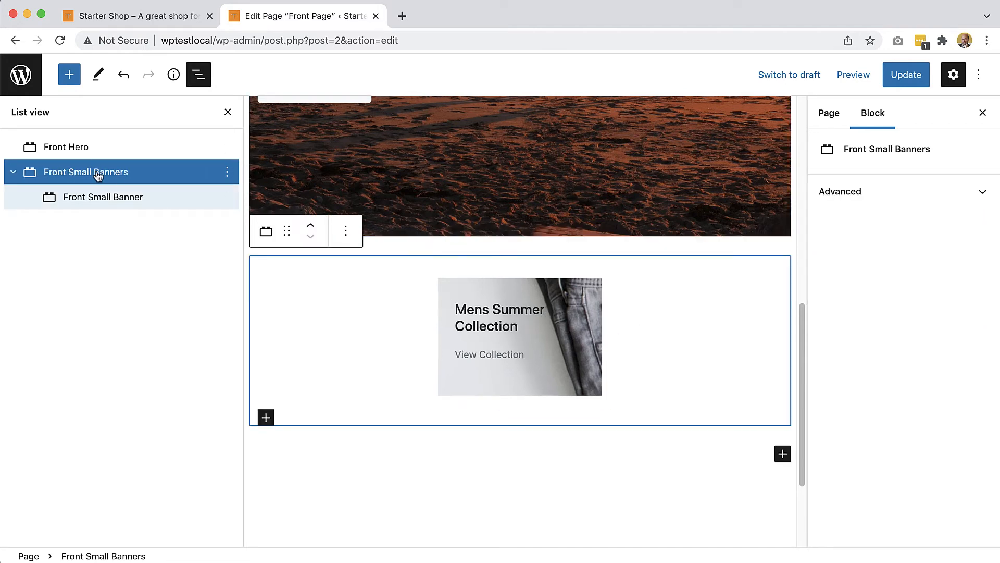
left_click(263, 415)
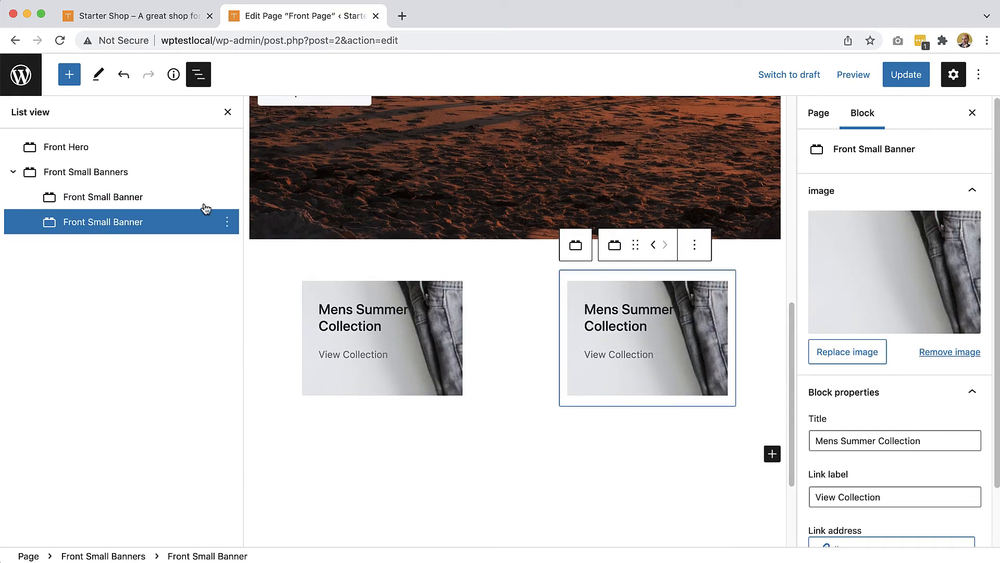
left_click(91, 174)
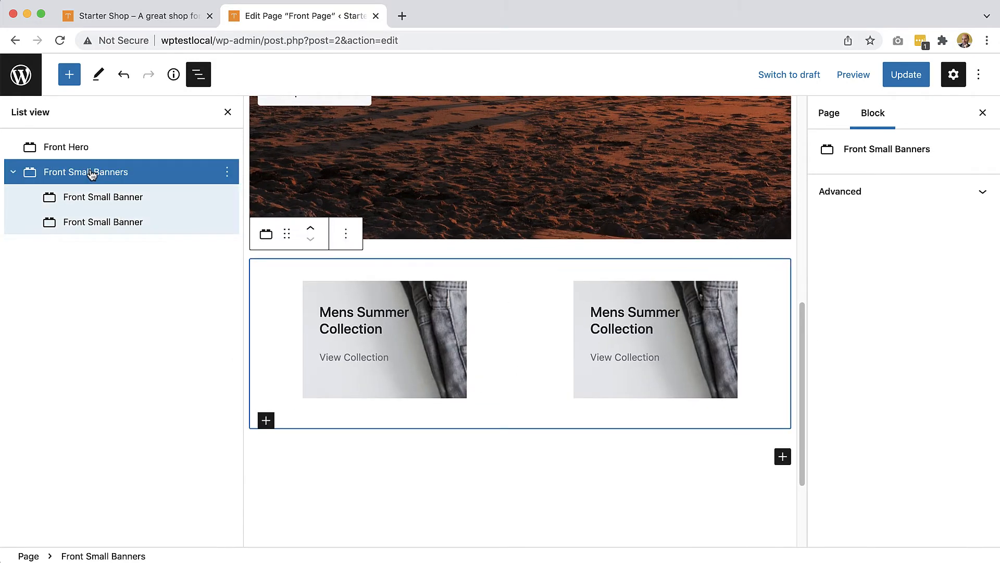
left_click(263, 421)
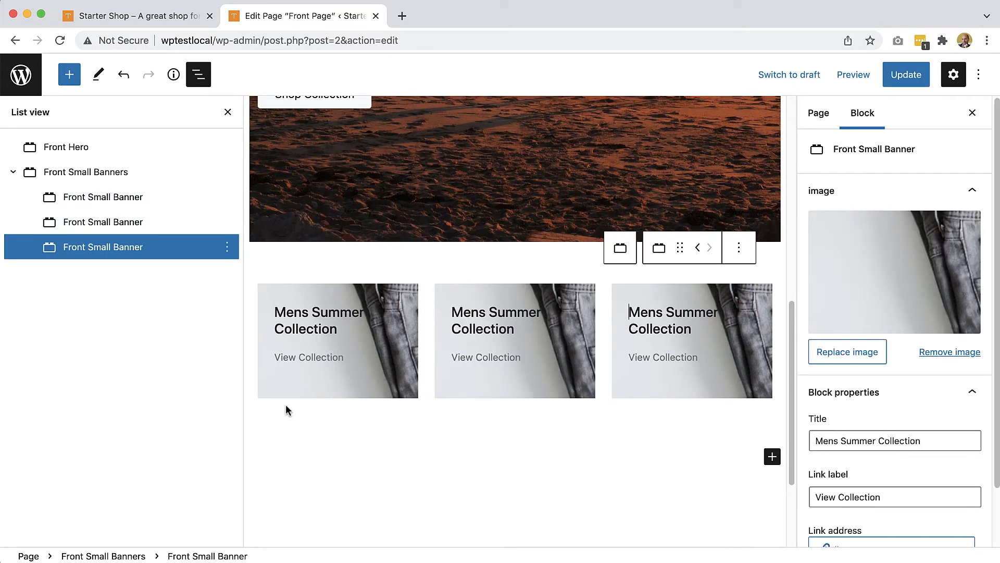
left_click(367, 388)
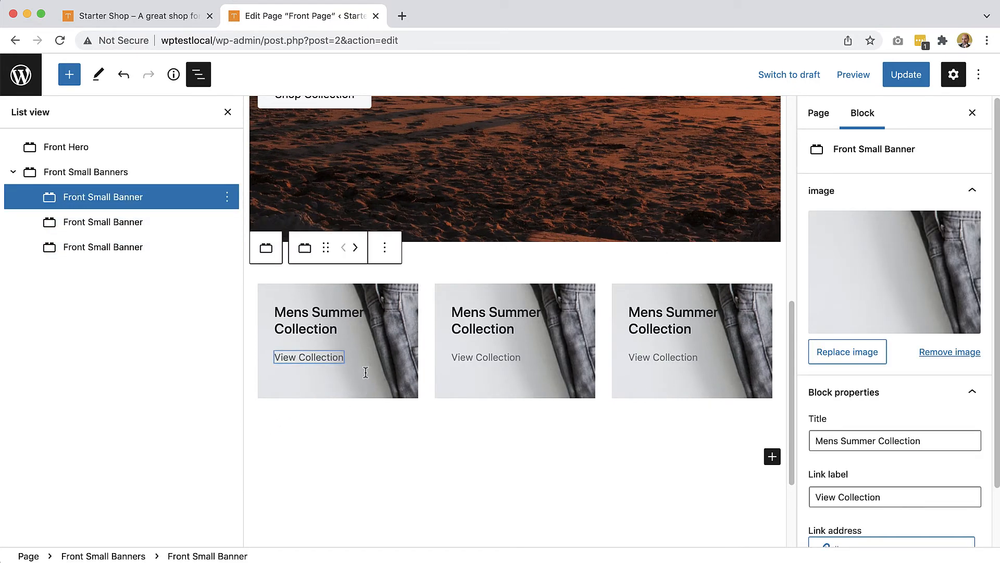
left_click(198, 75)
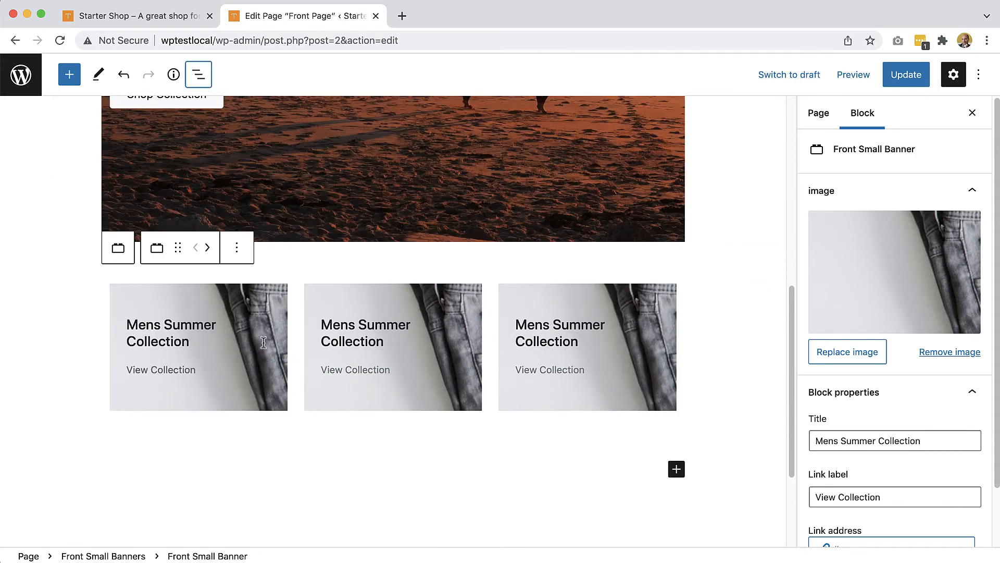
- Replace the first banner's image with hoodie-with-logo from the Media Library
left_click(848, 352)
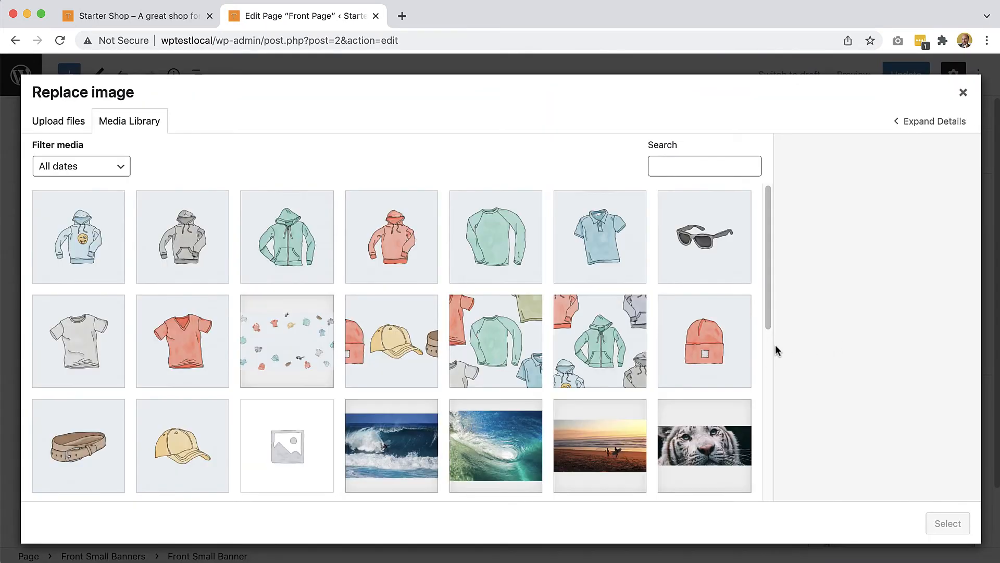
left_click(93, 242)
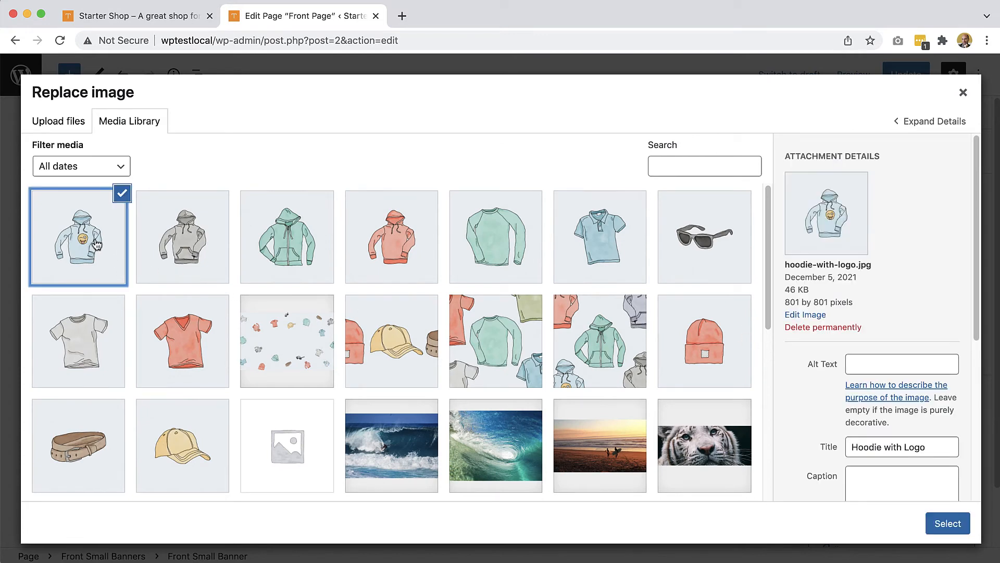
left_click(951, 525)
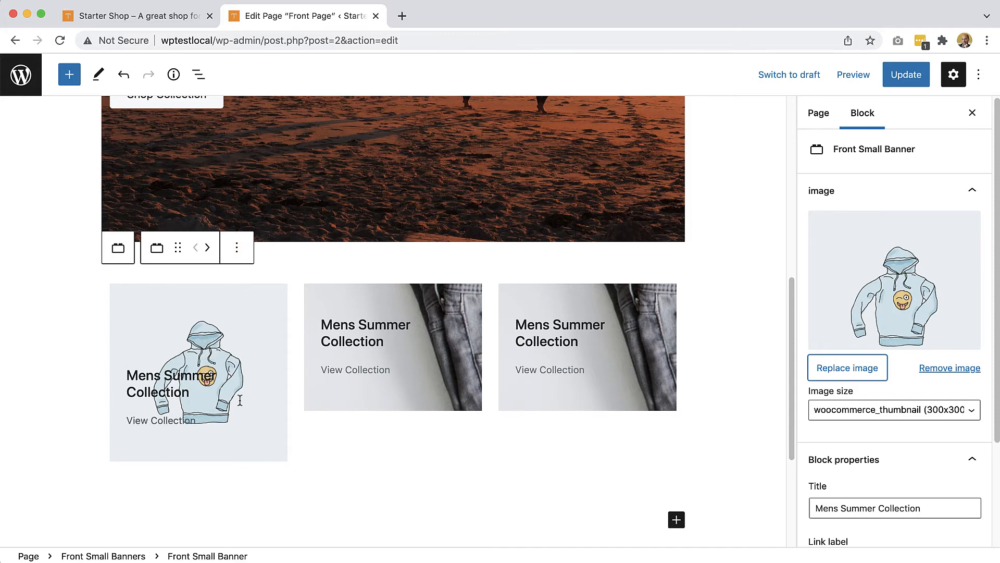
- Swap the first banner's image for the snowy picture, keeping the woocommerce_thumbnail (300x300) size
left_click(847, 371)
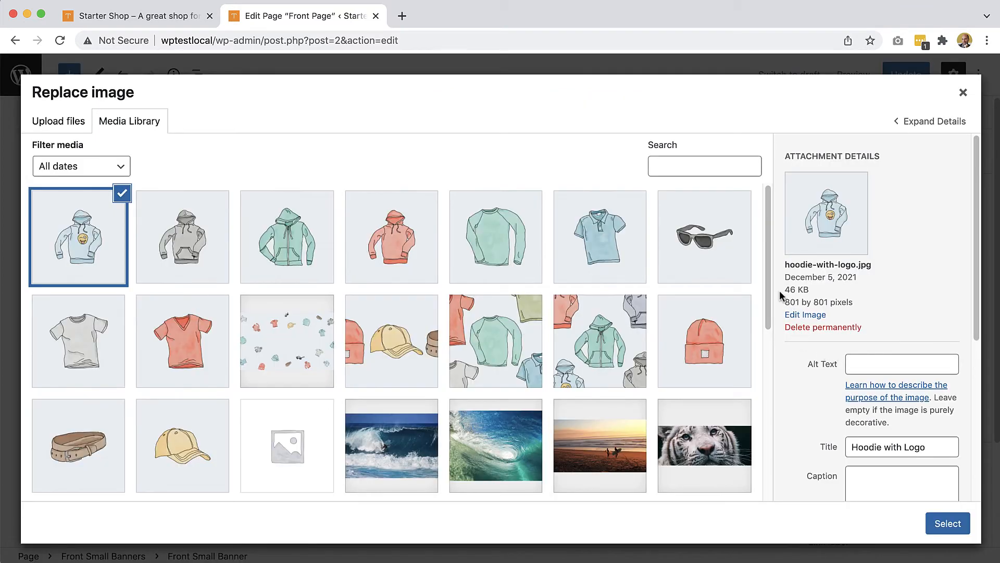
left_click_drag(768, 297, 764, 336)
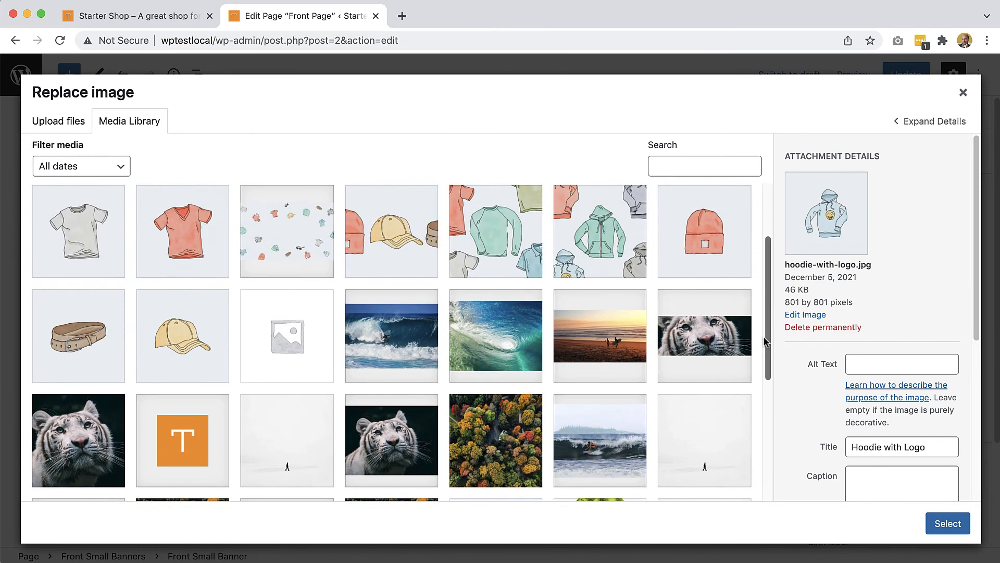
left_click(260, 465)
left_click(944, 521)
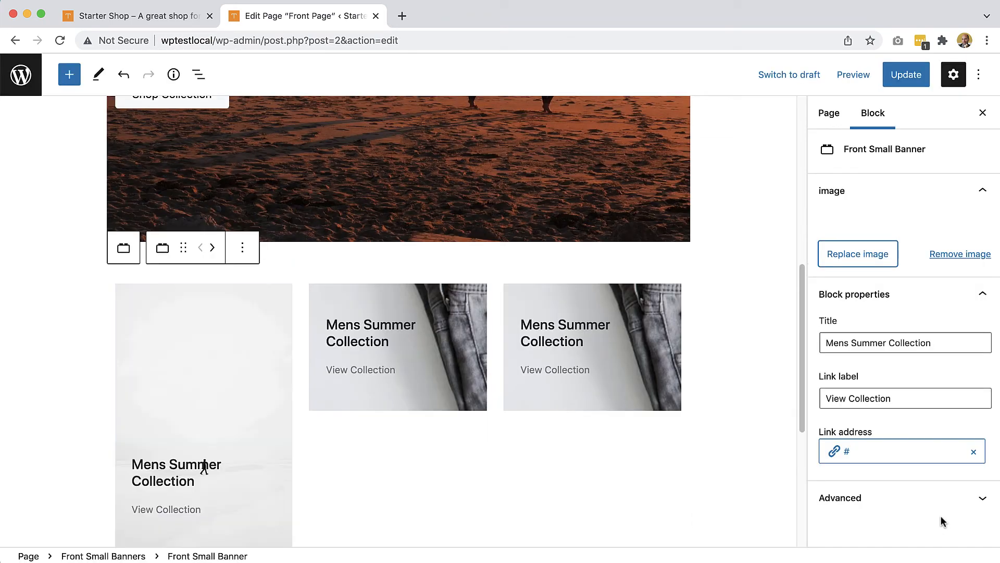
scroll(327, 420, "down", 5)
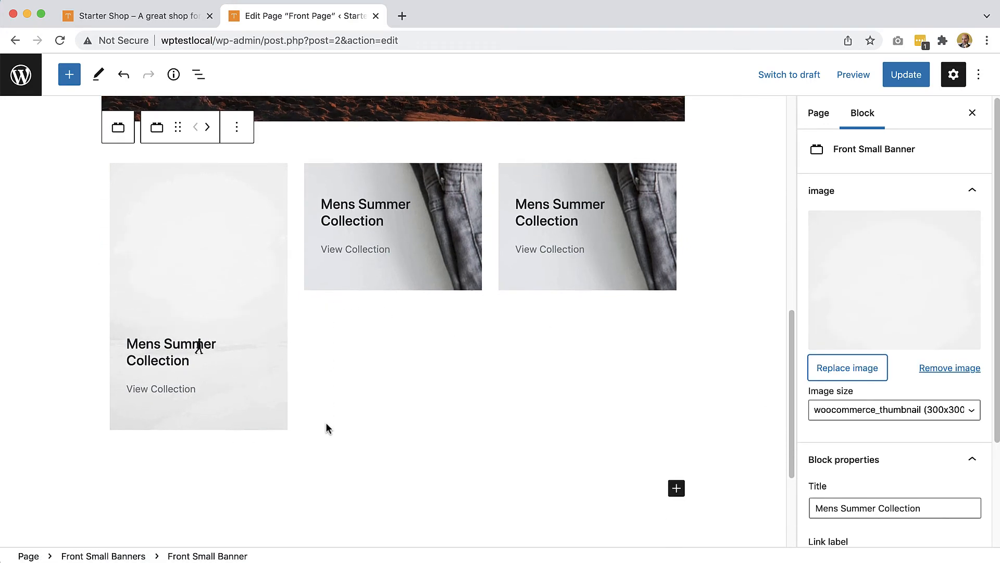
left_click(878, 414)
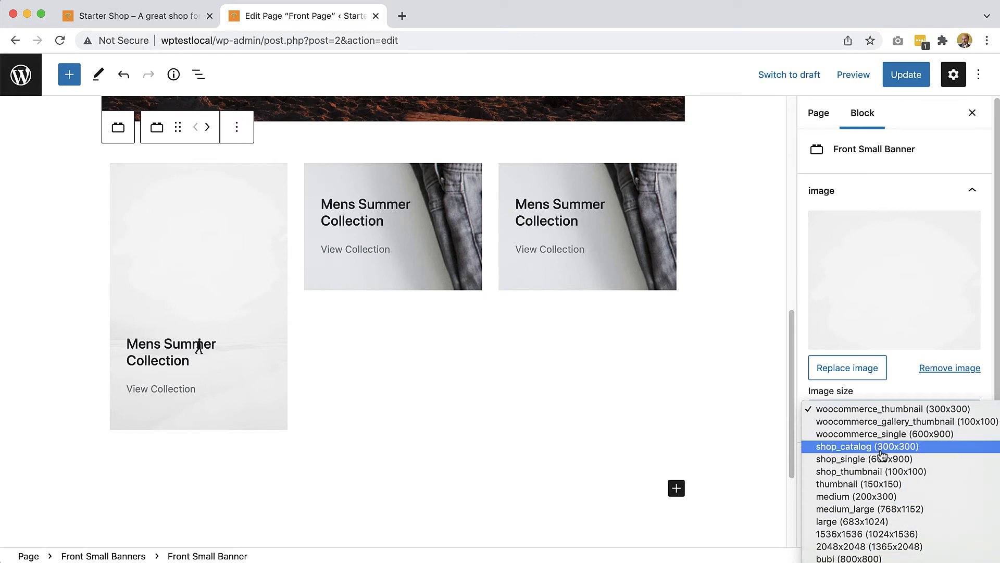
left_click(879, 411)
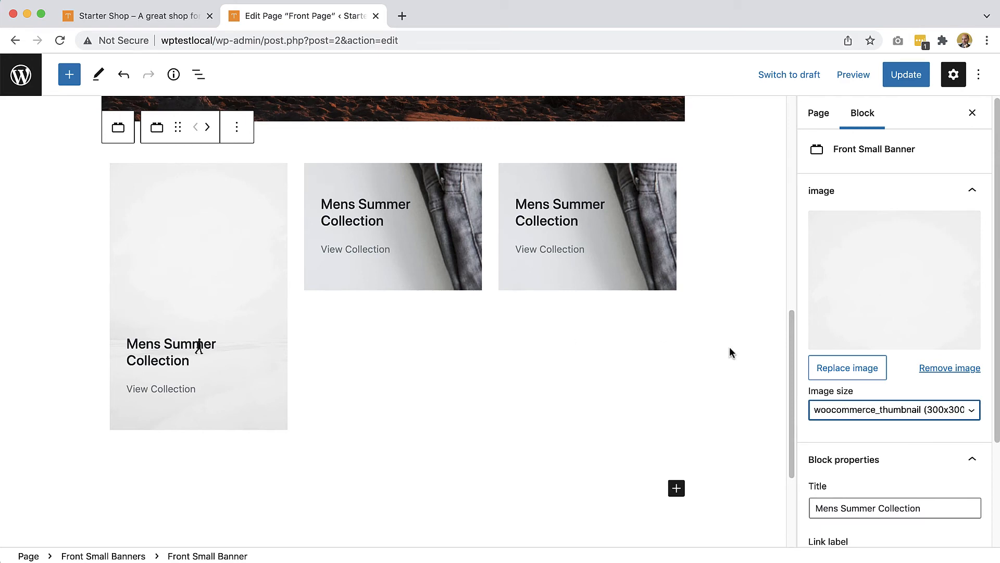
- Switch the first banner's image back to the hoodie-with-logo picture
left_click(867, 369)
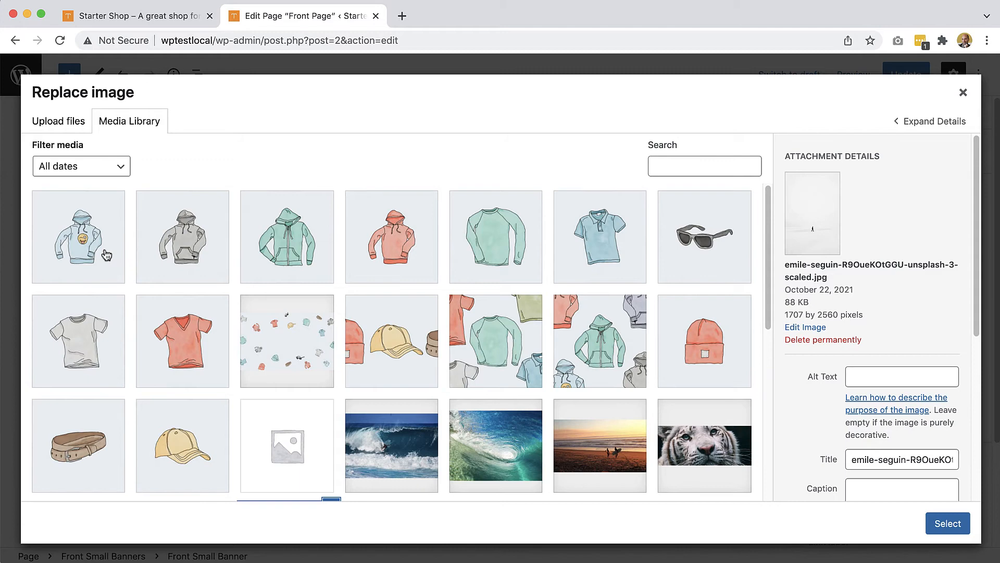
left_click(106, 254)
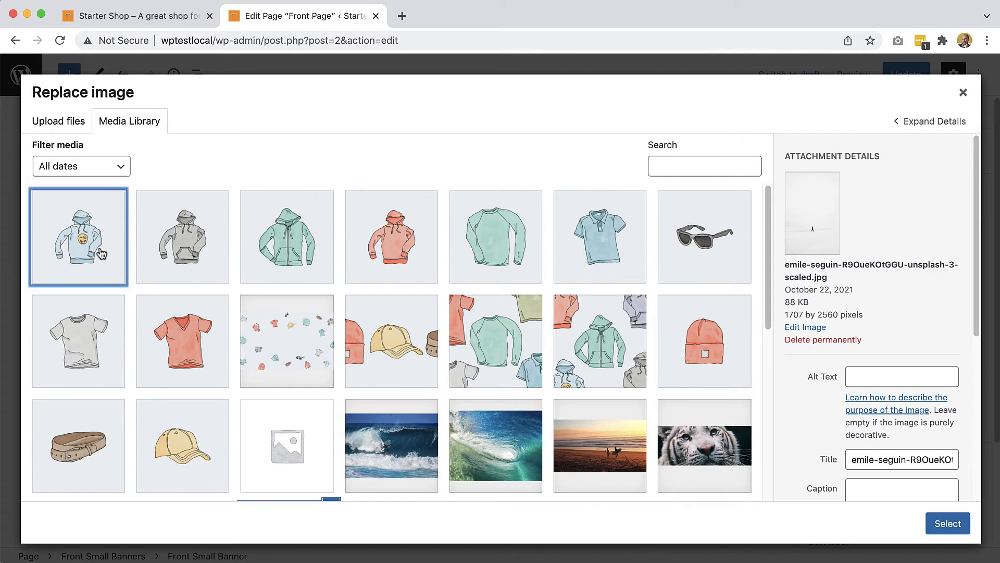
left_click(946, 522)
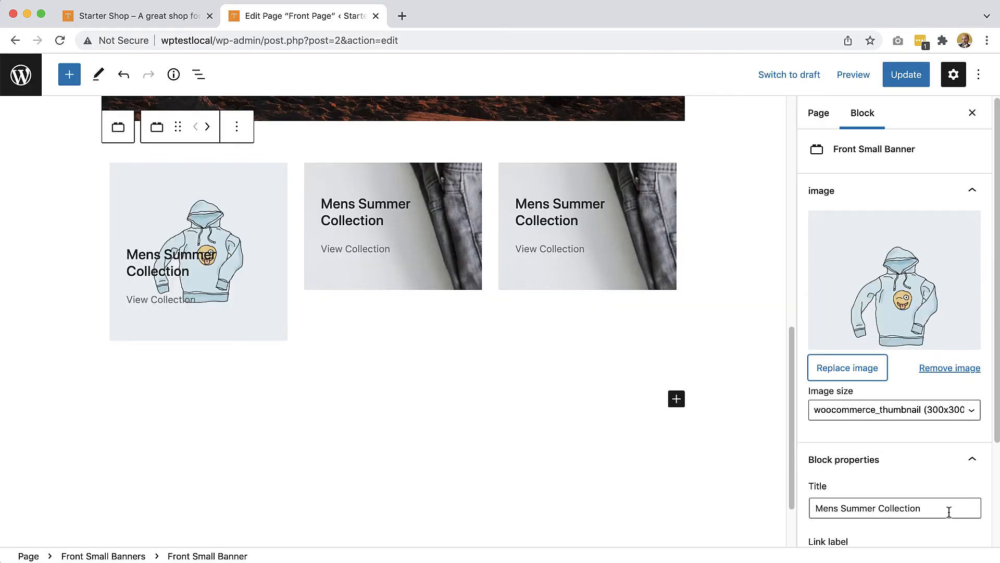
- Replace the second banner's image with the polo shirt picture
left_click(450, 260)
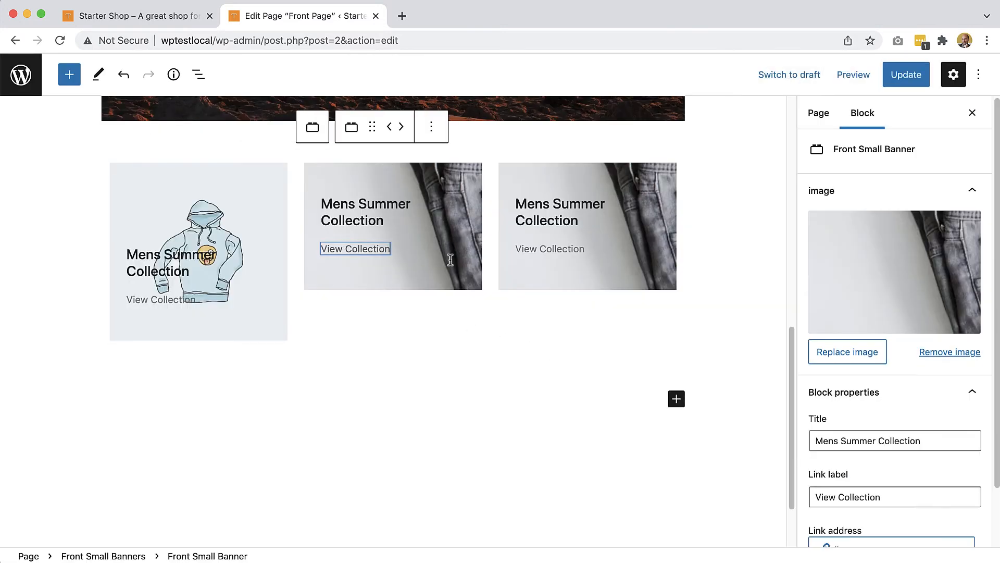
left_click(824, 346)
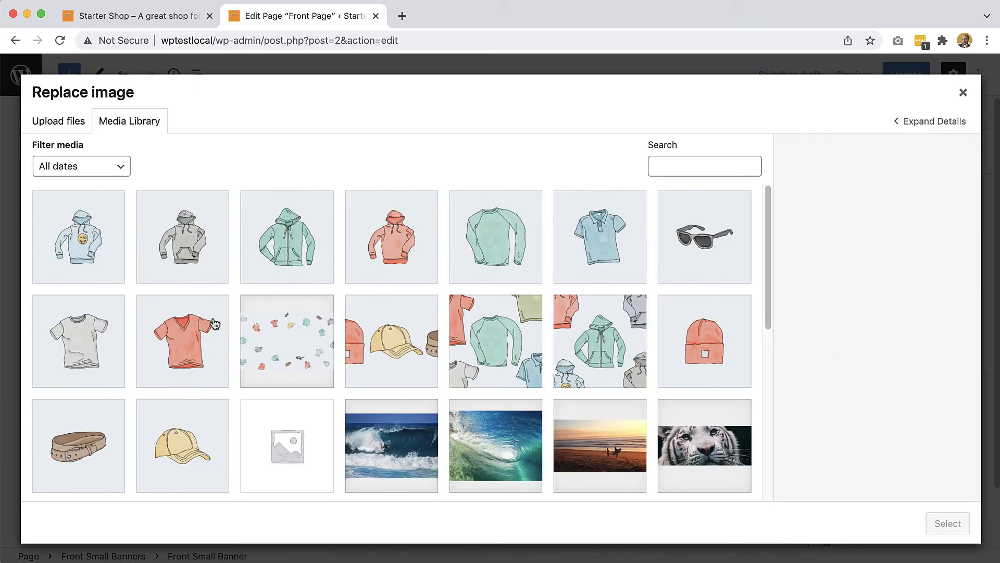
left_click(584, 257)
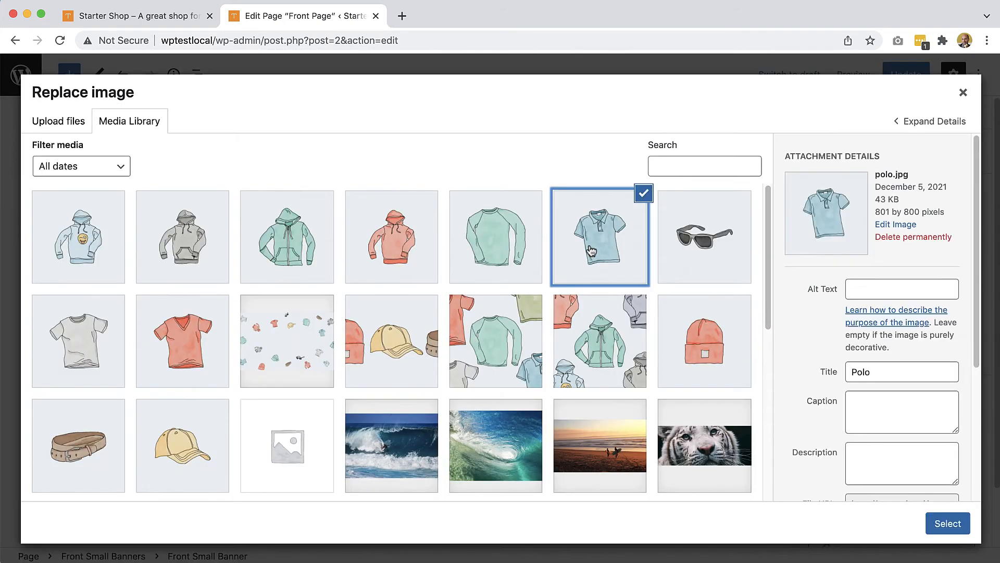
left_click(941, 521)
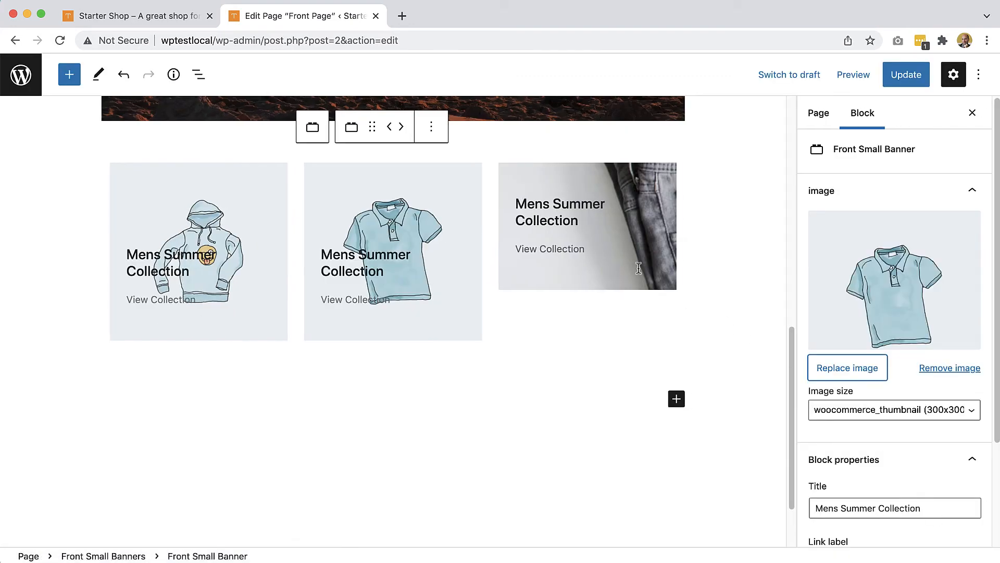
- Replace the third banner's jeans image with the accessories caps picture
left_click(640, 268)
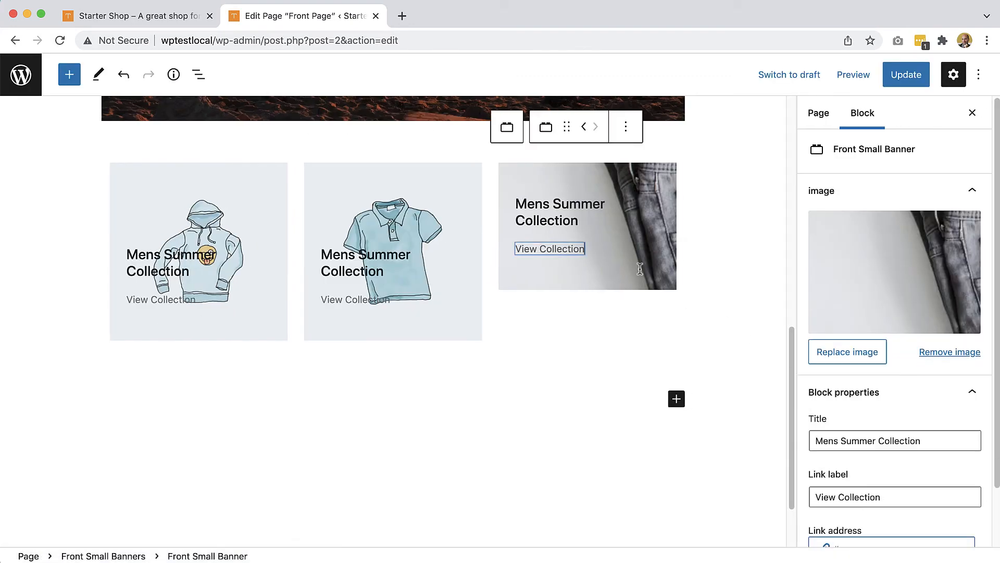
left_click(864, 352)
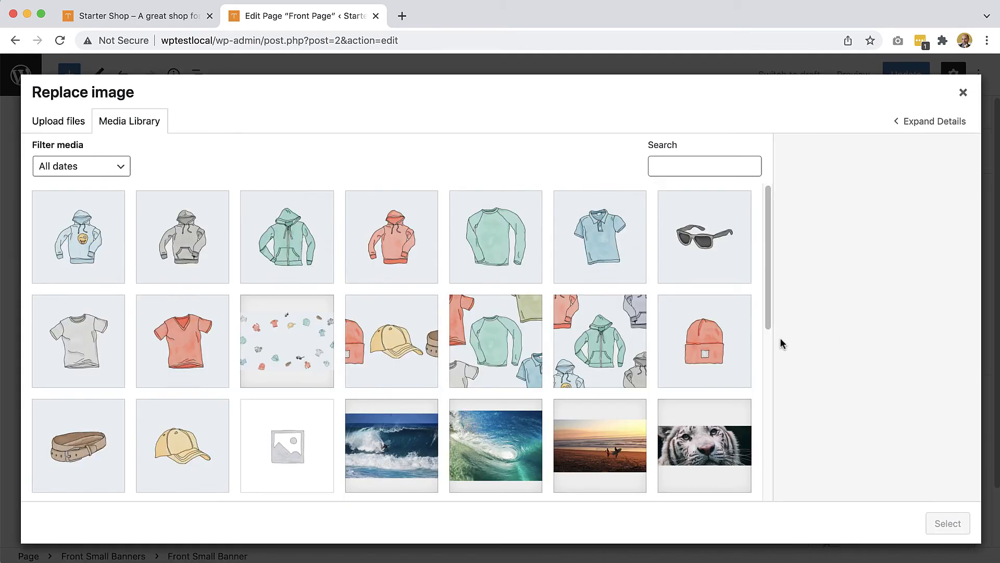
left_click(364, 356)
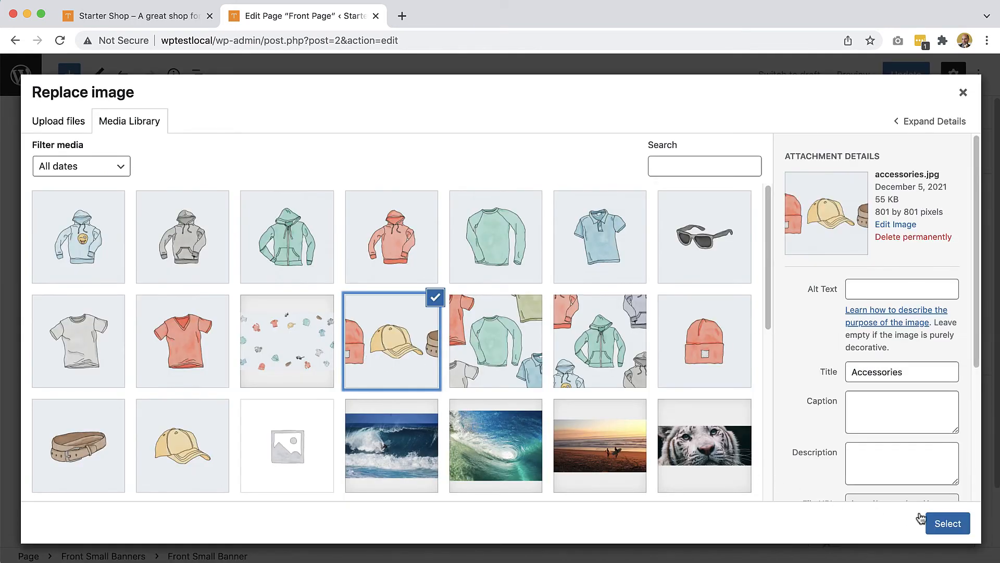
left_click(944, 523)
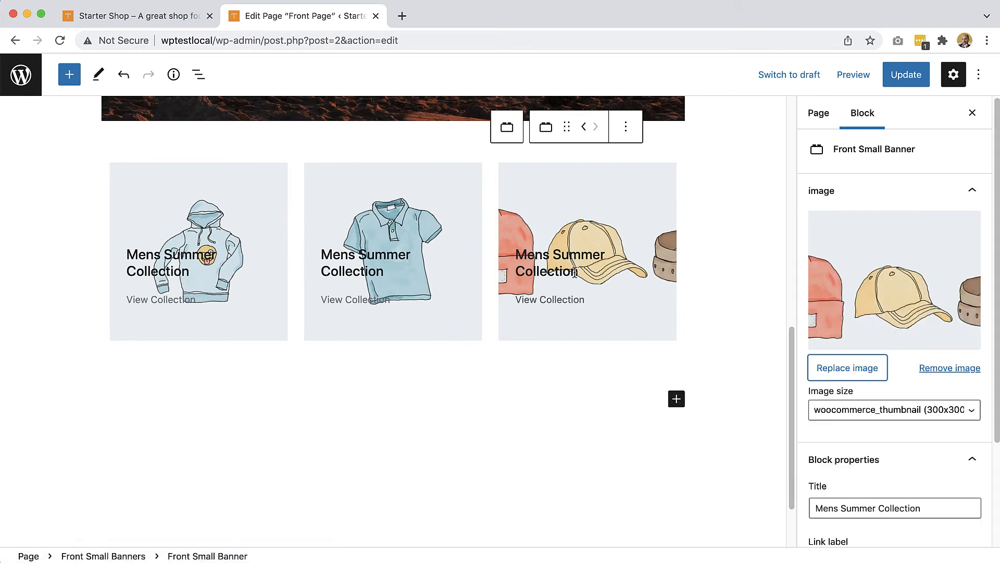
left_click(577, 271)
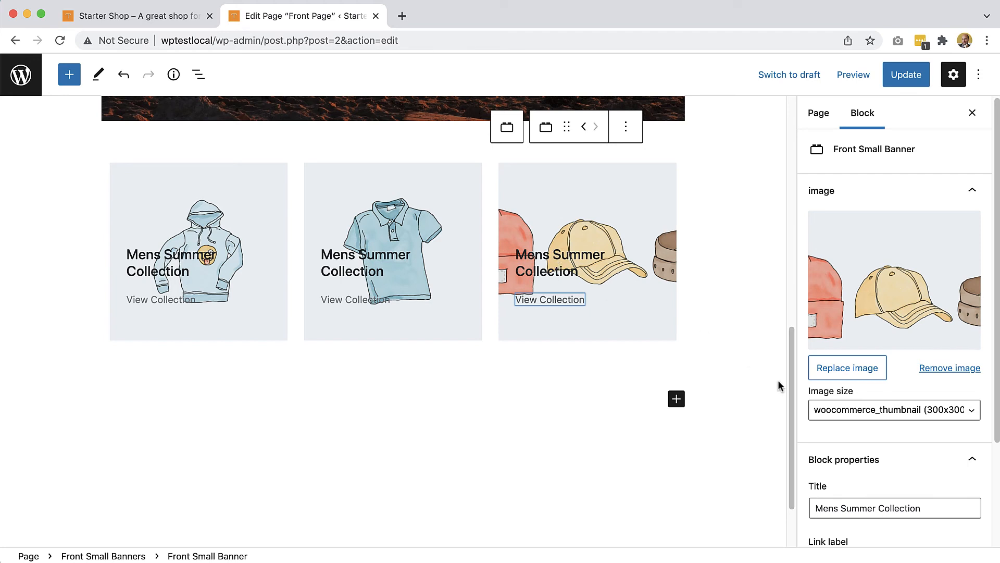
- Retitle the third banner 'Fancy caps' and the second banner 'Best shirts'
scroll(860, 443, "down", 5)
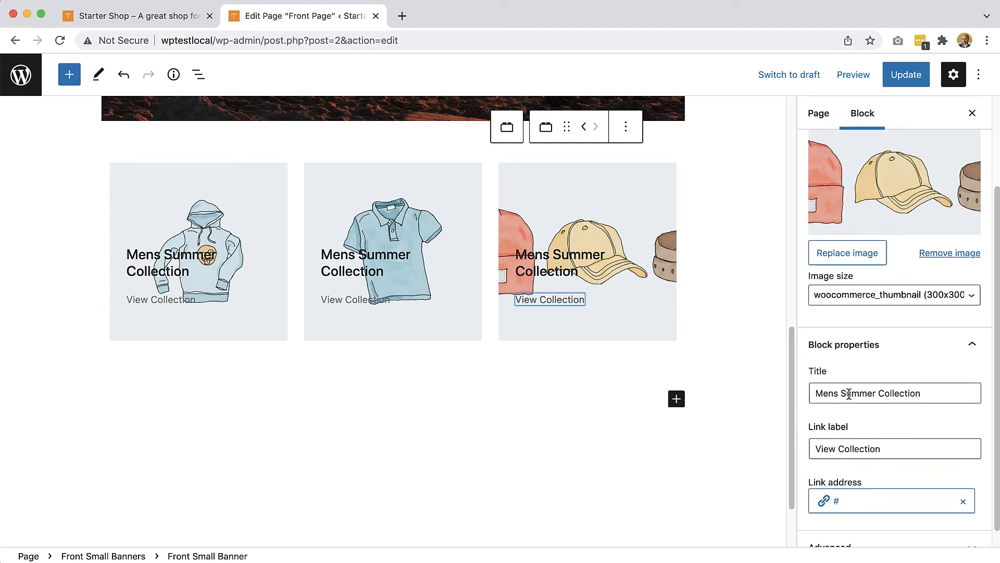
left_click(849, 393)
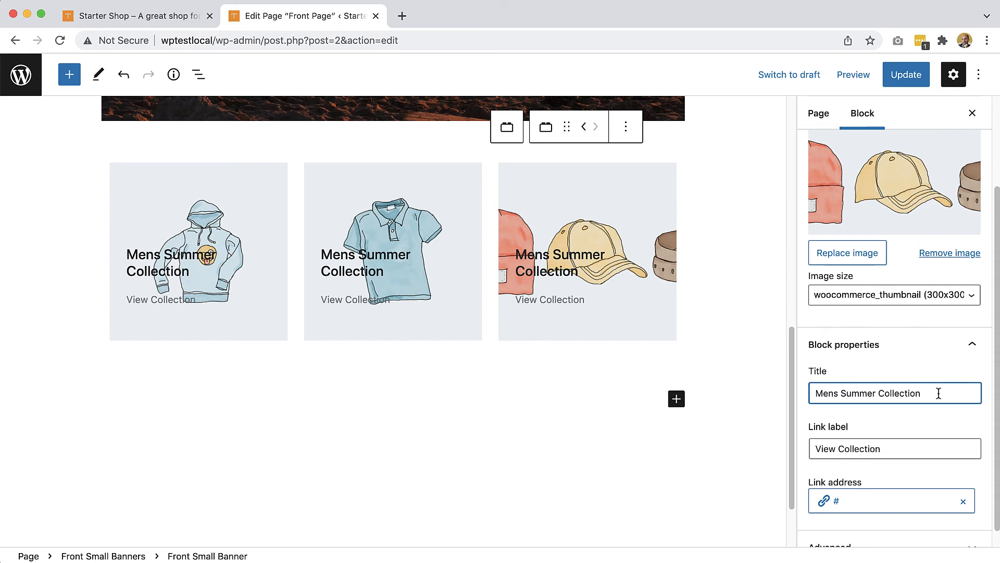
left_click_drag(937, 394, 823, 390)
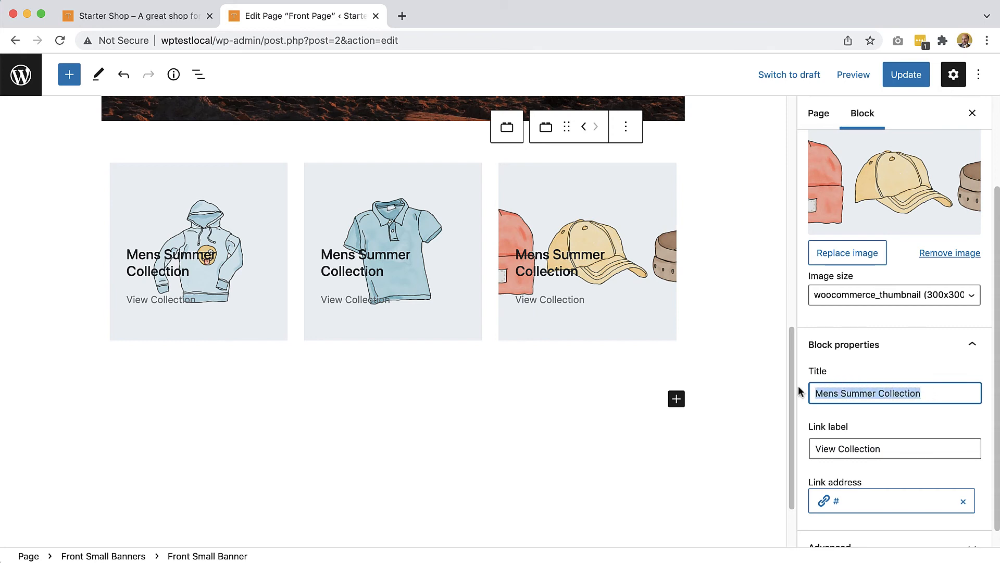
type("Fanc")
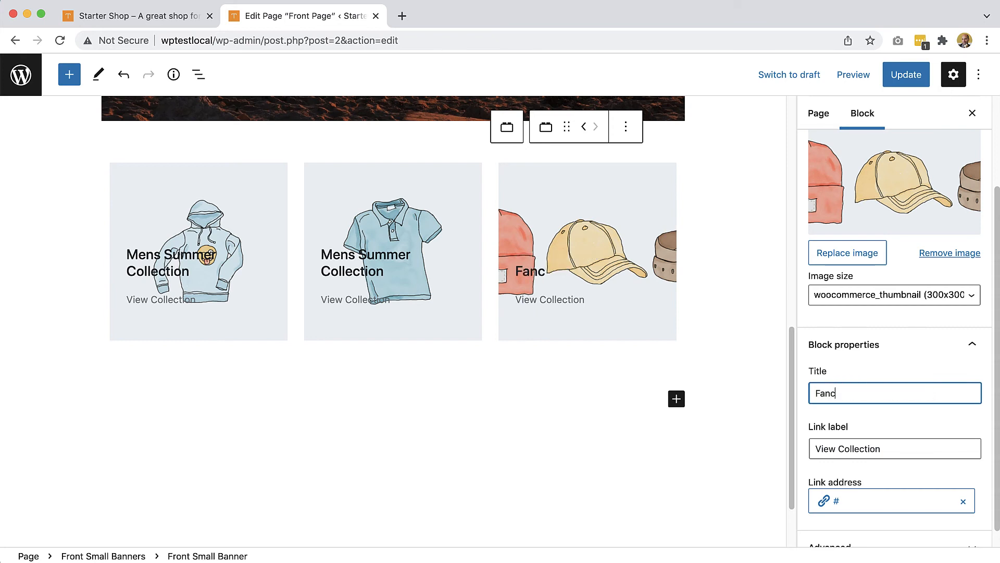
type("y caps")
left_click(393, 270)
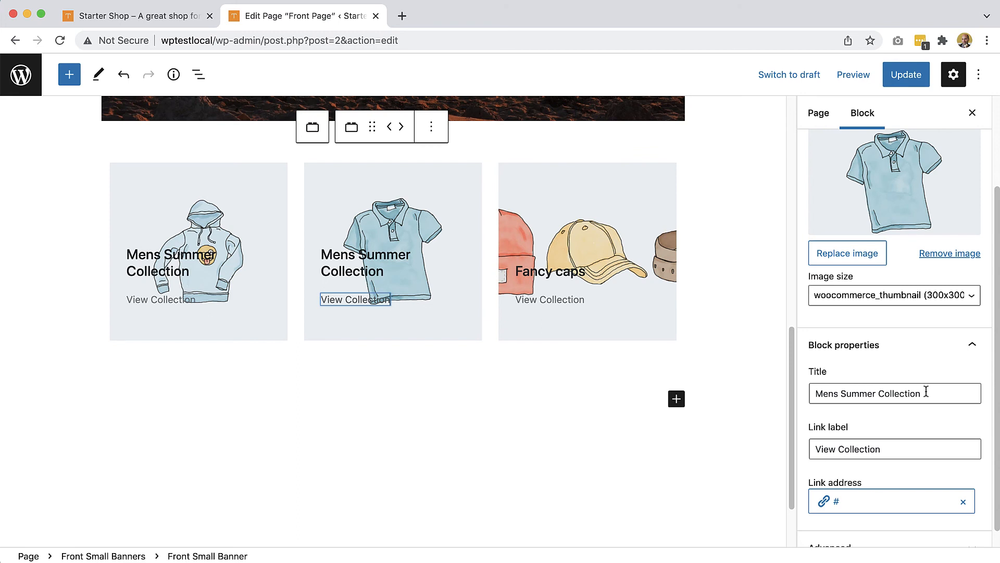
left_click_drag(926, 392, 819, 384)
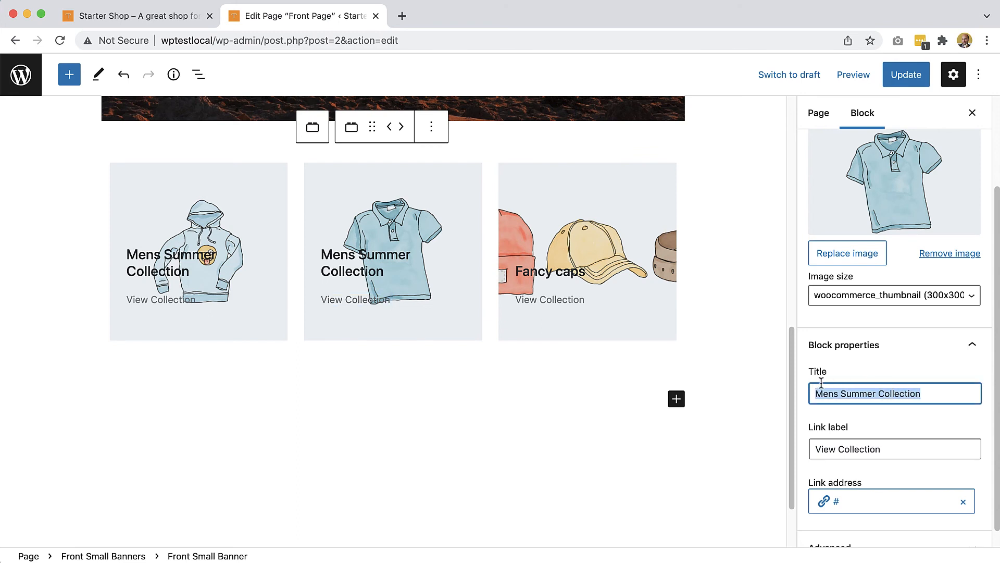
type("Best s")
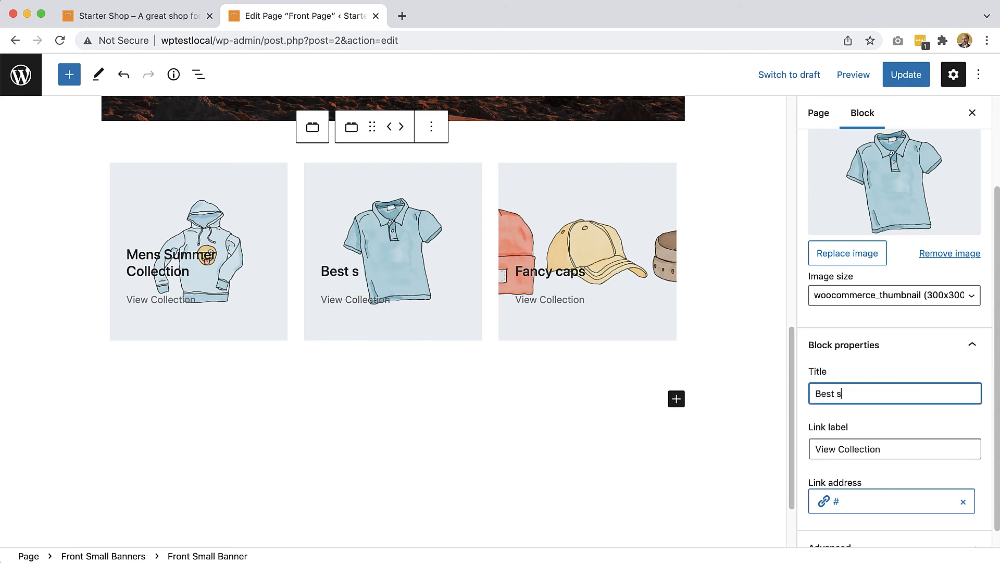
type("hirts")
- Retitle the first banner 'Hot hoodies' and save the page with Update
left_click(229, 310)
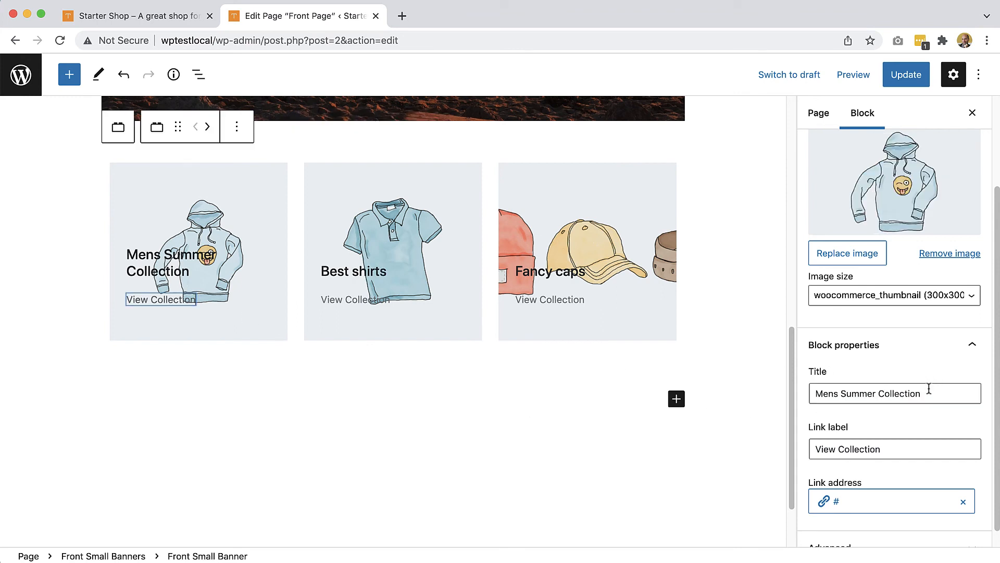
left_click_drag(928, 388, 797, 393)
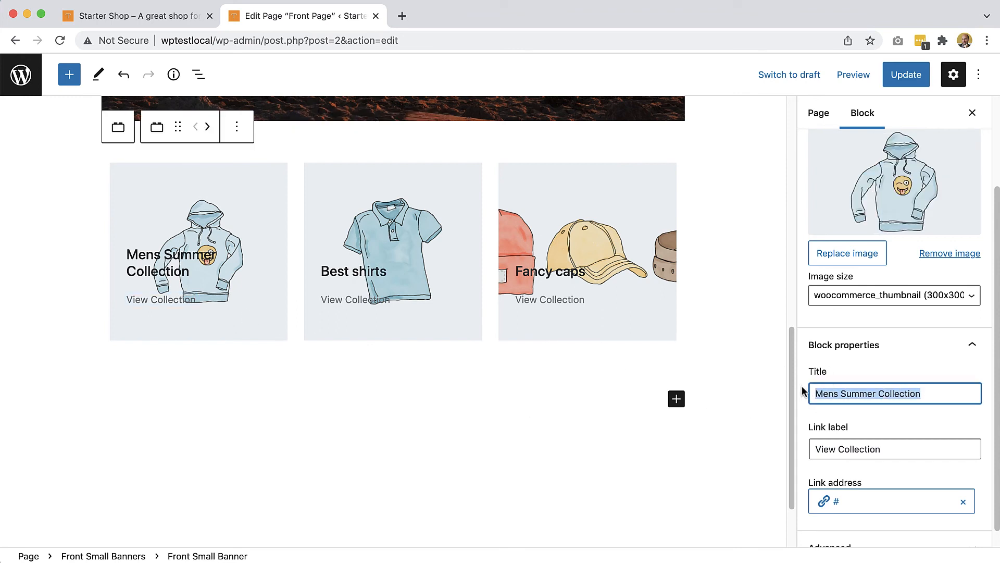
type("Hot hoo")
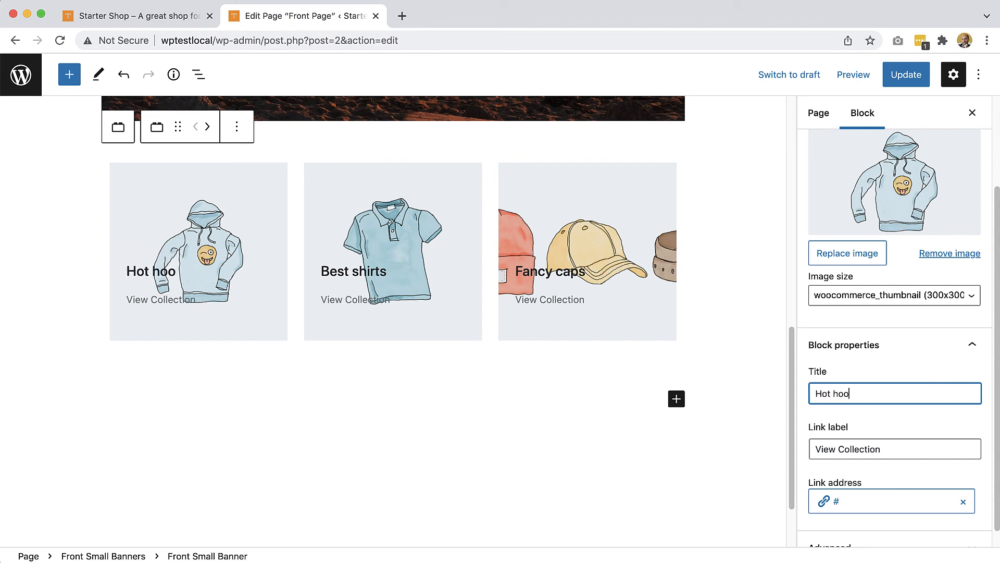
type("dies")
left_click(909, 75)
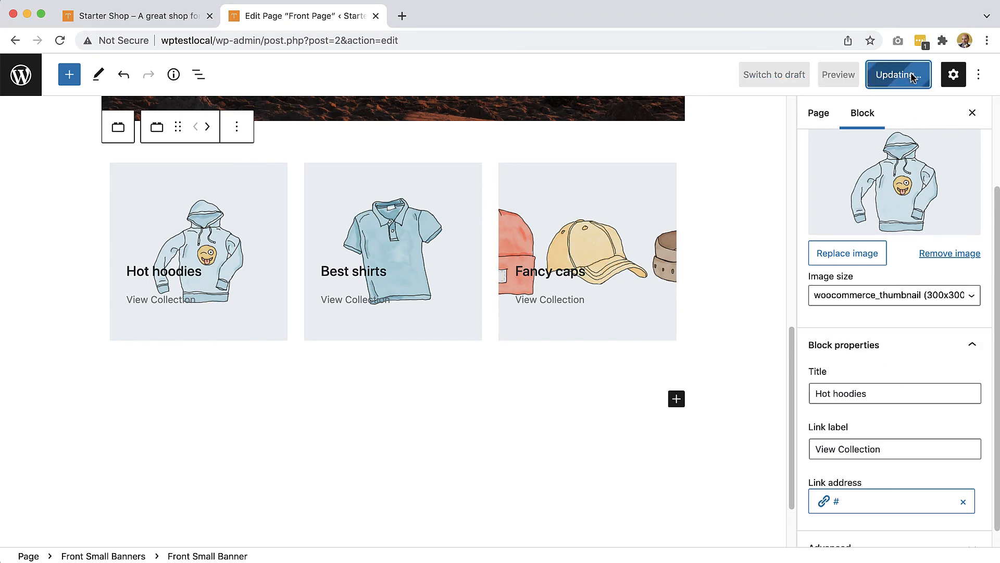
left_click(157, 16)
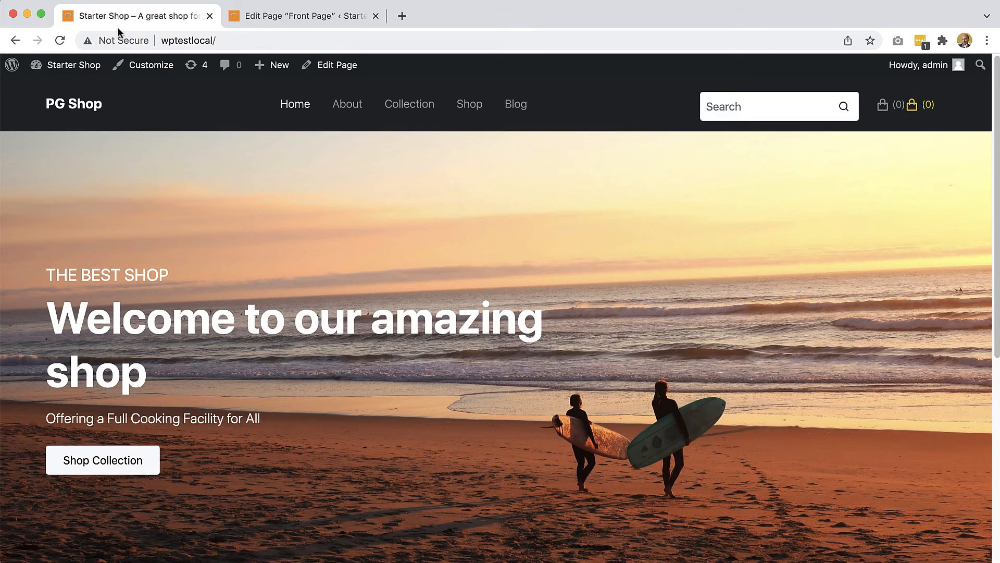
- Reload the storefront and scroll to the Hot hoodies, Best shirts and Fancy caps banners
left_click(60, 40)
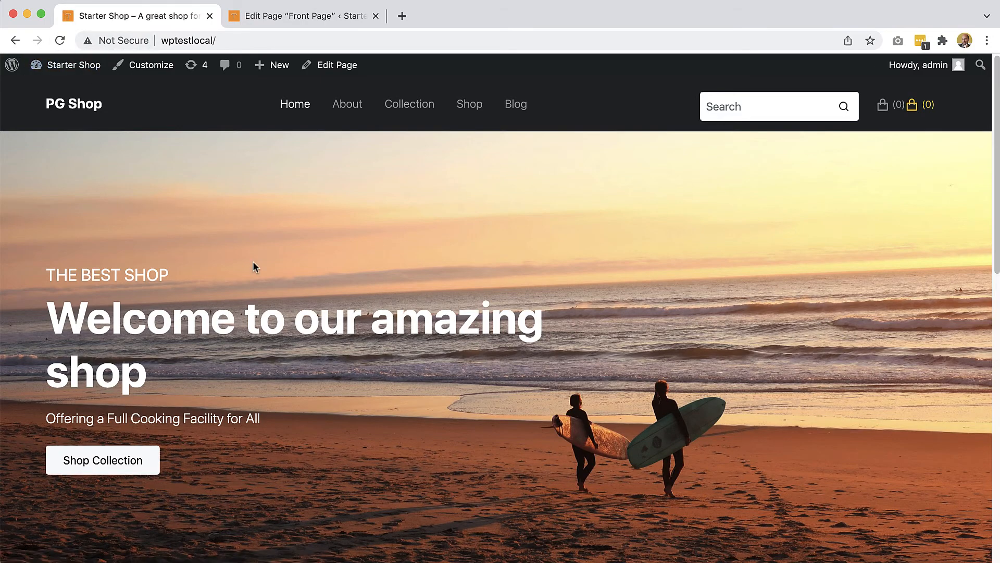
scroll(253, 266, "down", 8)
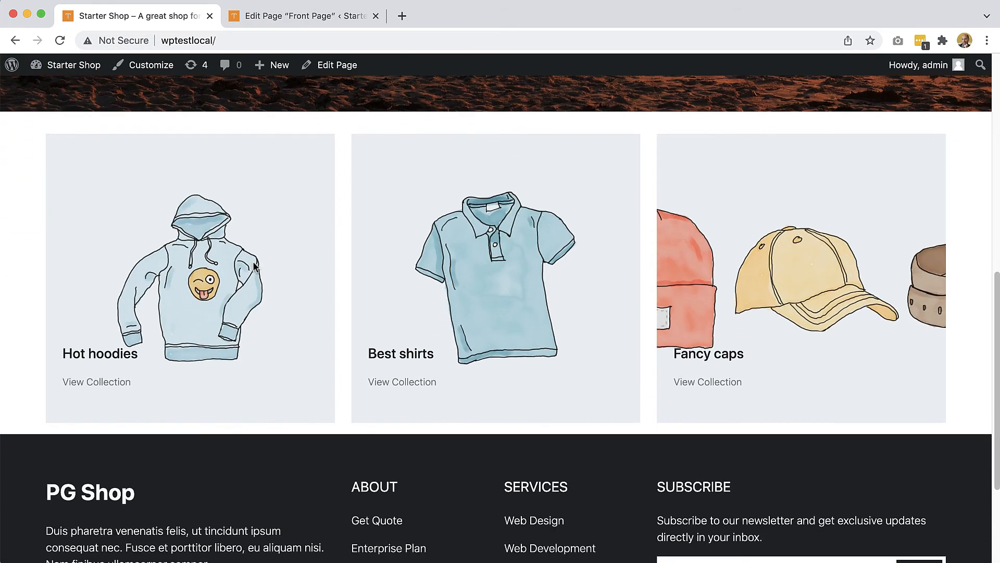
scroll(253, 267, "up", 5)
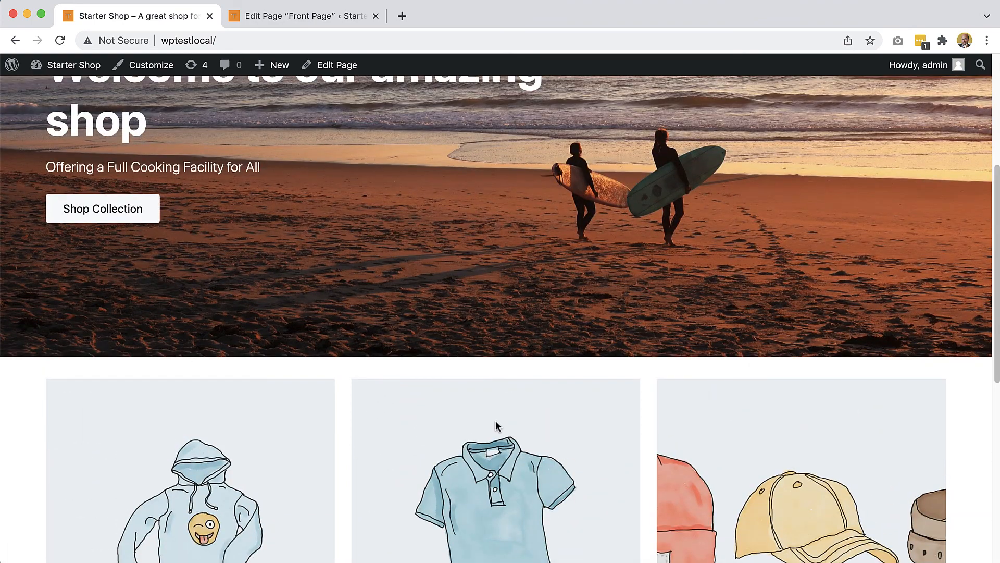
scroll(499, 420, "down", 5)
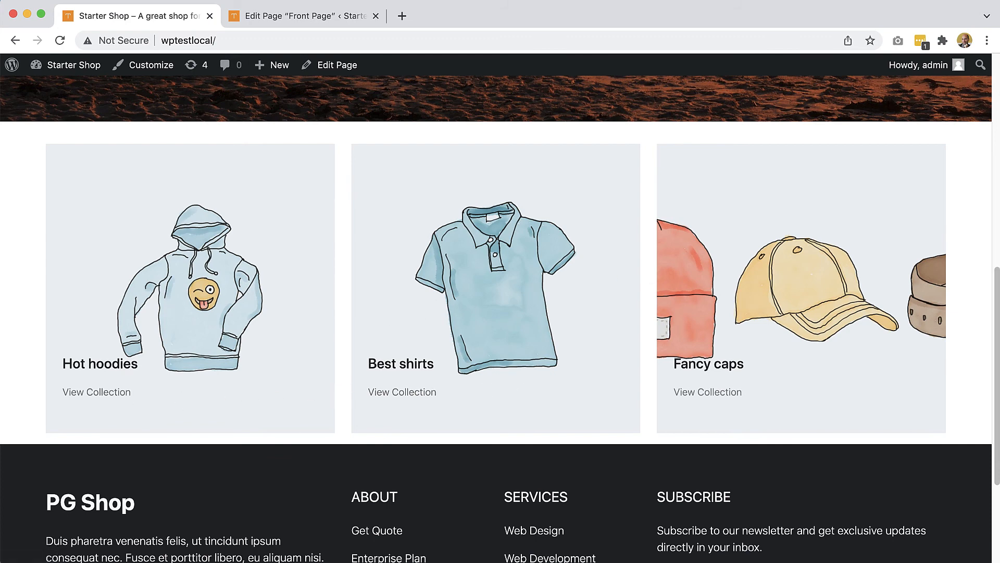
left_click_drag(997, 383, 977, 268)
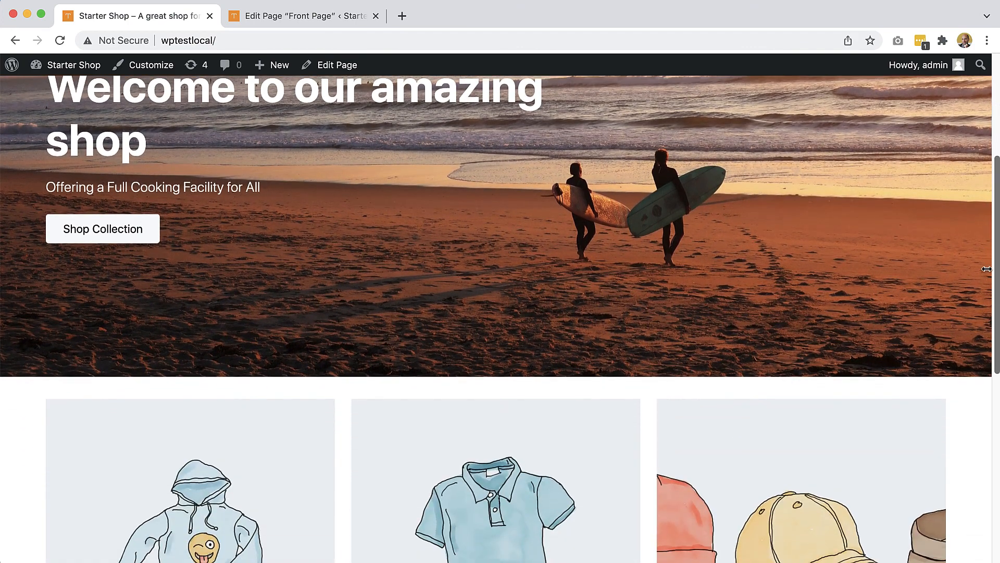
scroll(989, 292, "down", 5)
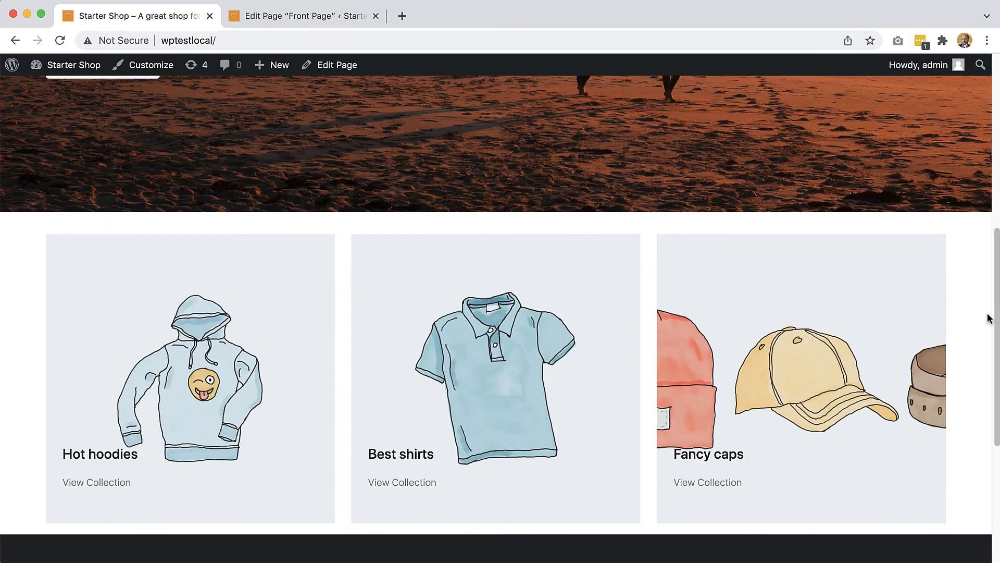
- Return to Pinegrow and scroll blocks.html down to the small banners and Seasonal Sale section
key("super+Tab")
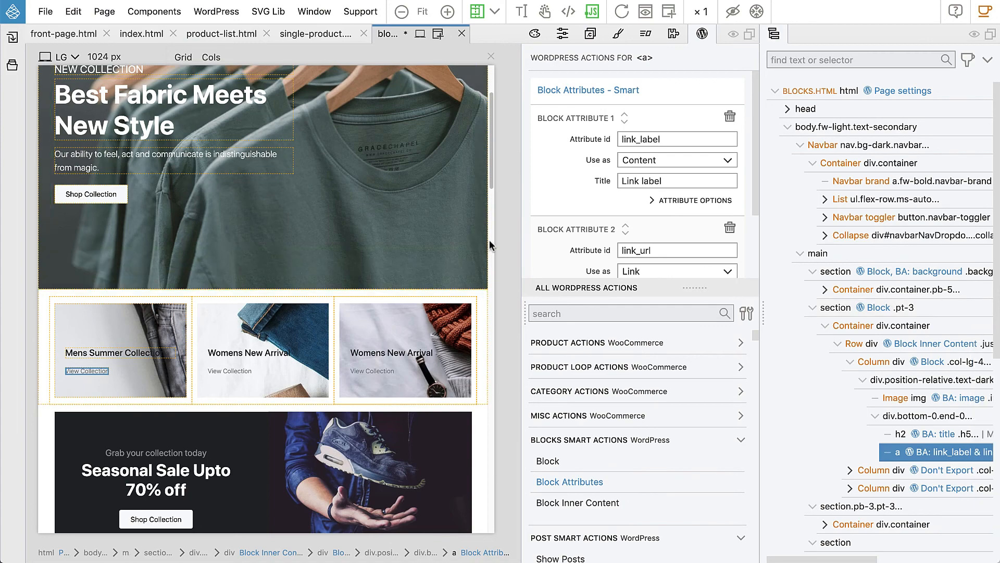
scroll(418, 239, "down", 3)
scroll(422, 239, "down", 1)
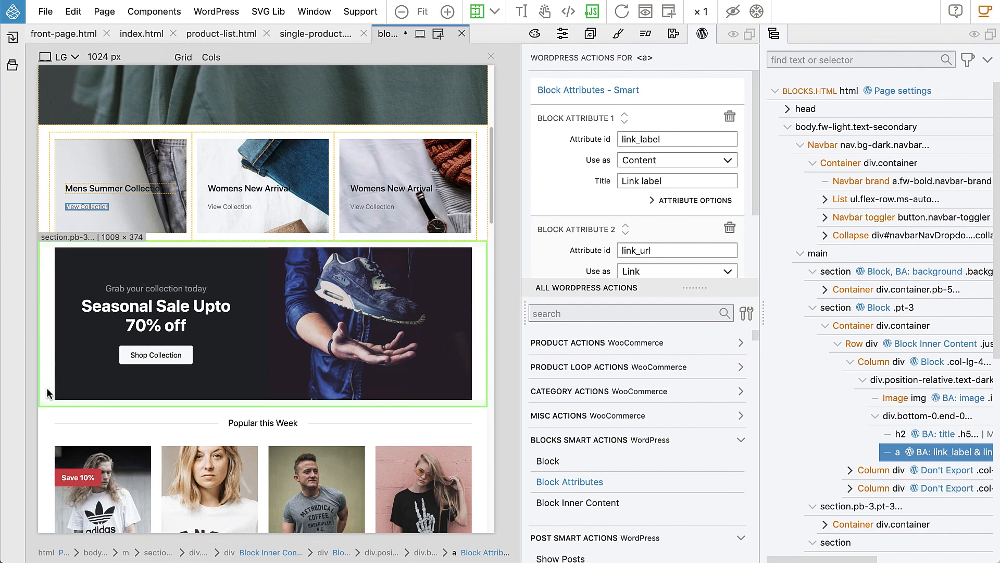
scroll(182, 396, "down", 3)
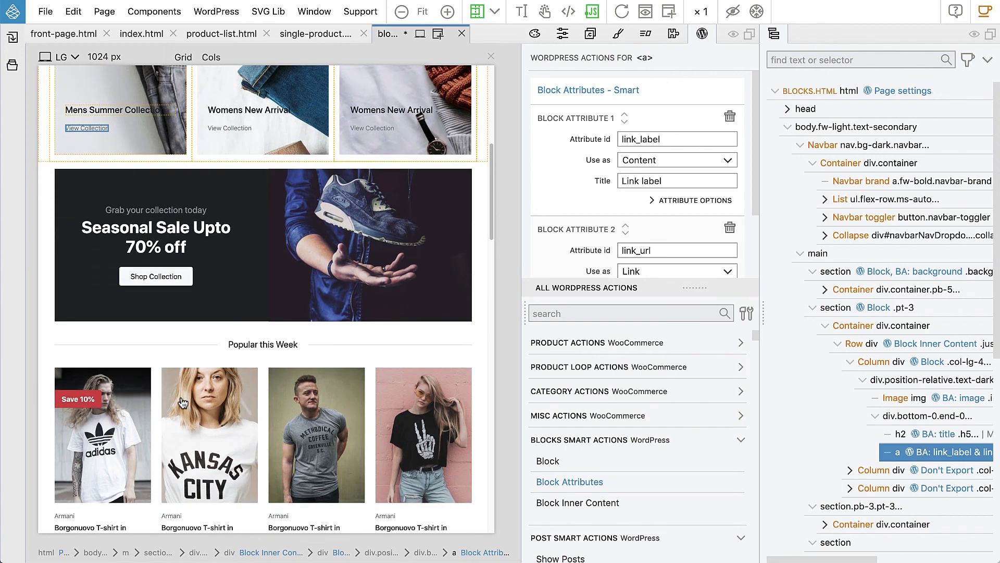